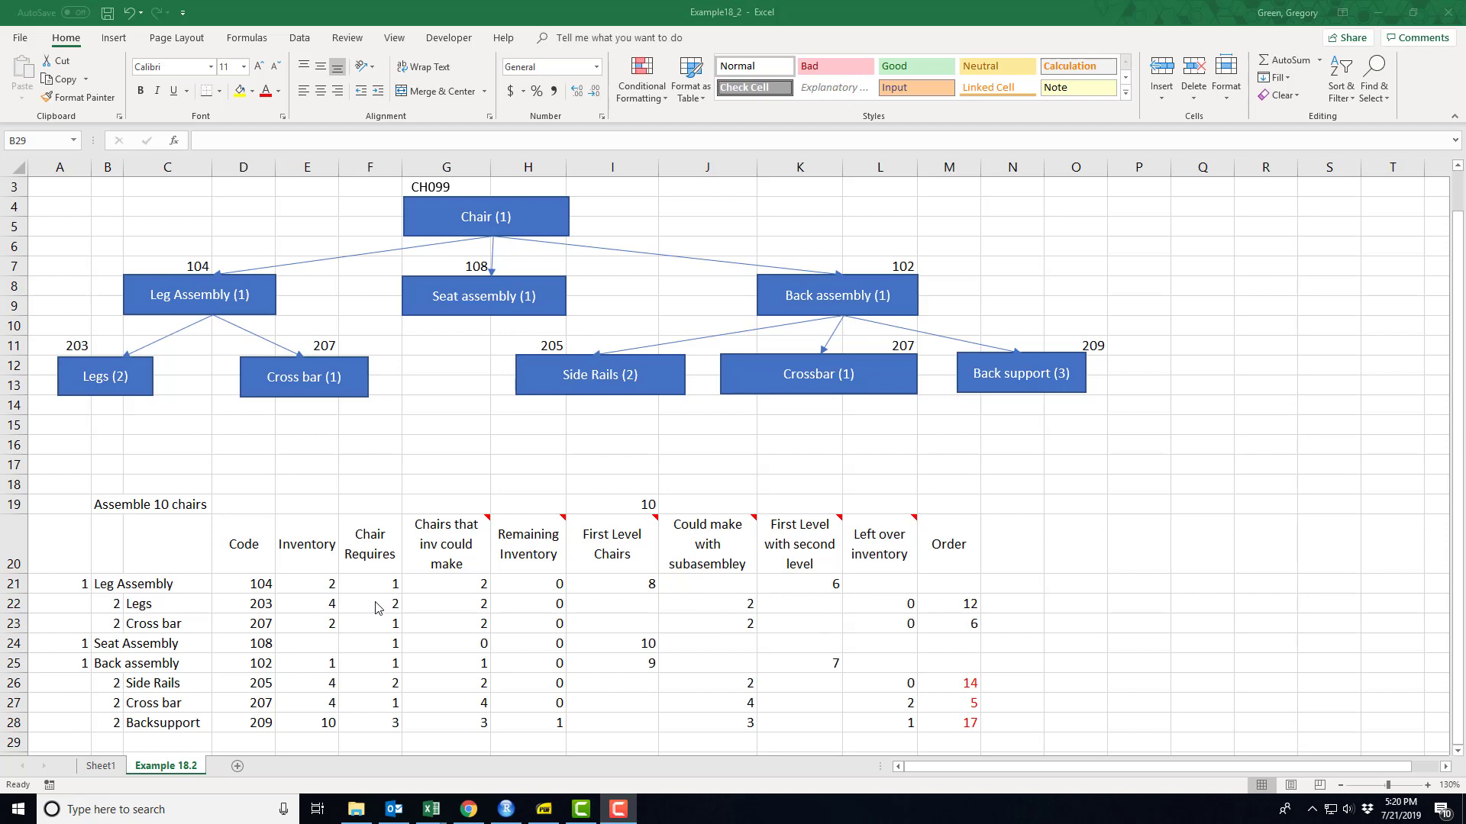
- Examine the Inventory, Chair Requires and "Chairs that inv could make" columns for rows 21 to 28
scroll(378, 608, "down", 2)
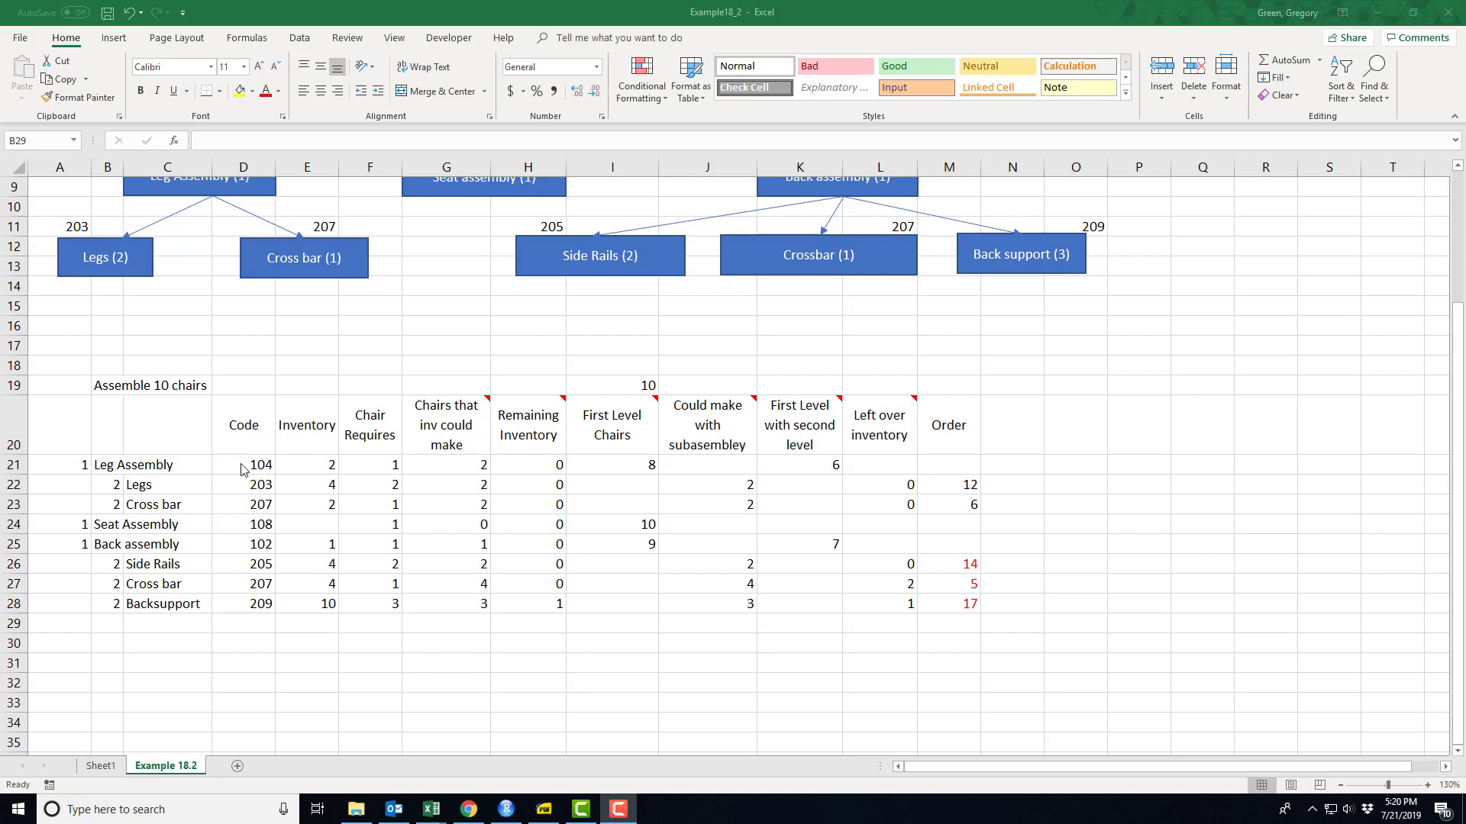
left_click(313, 460)
left_click_drag(316, 465, 316, 605)
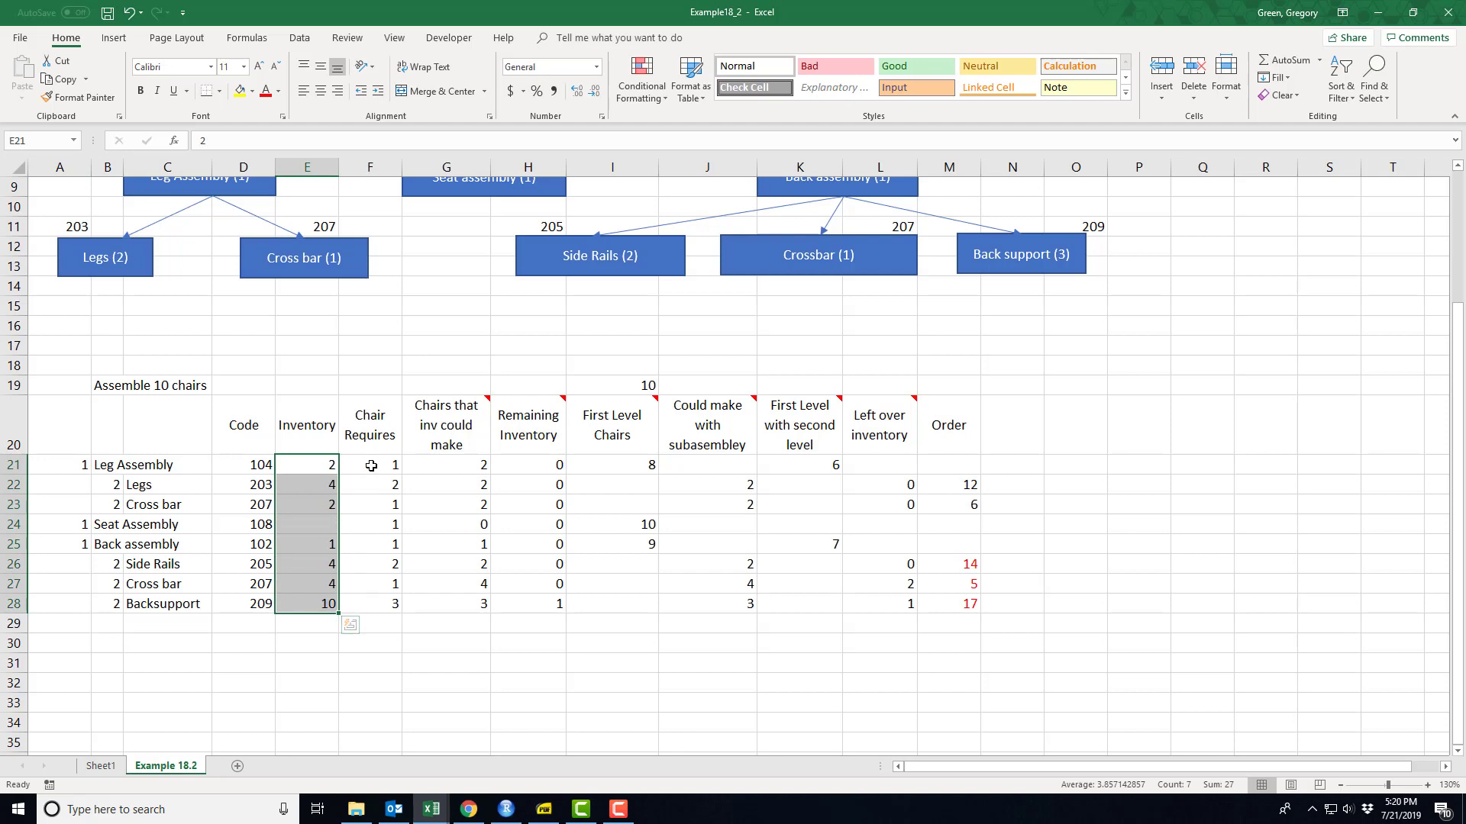
left_click_drag(371, 467, 382, 605)
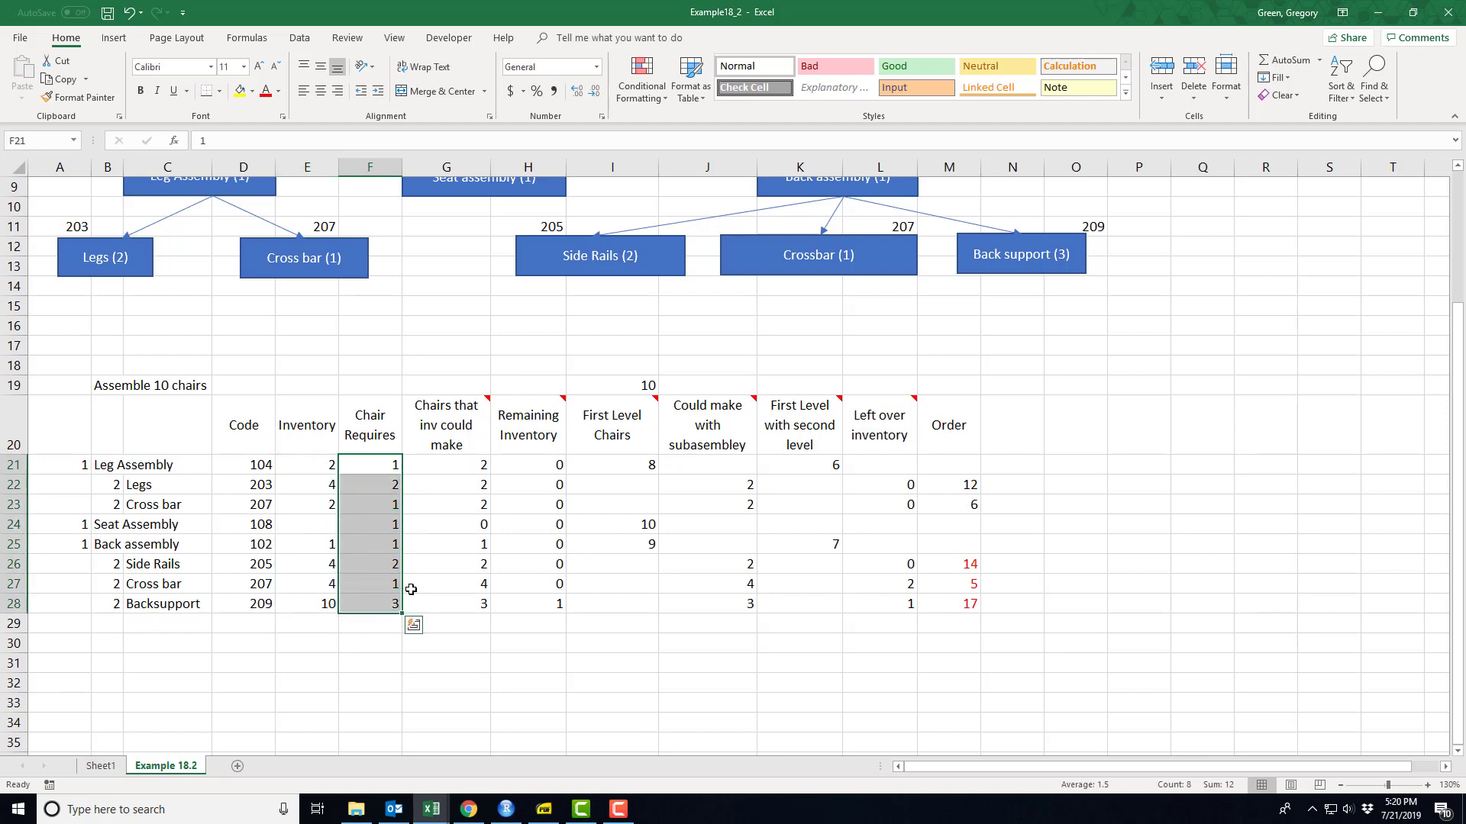
left_click_drag(457, 467, 457, 604)
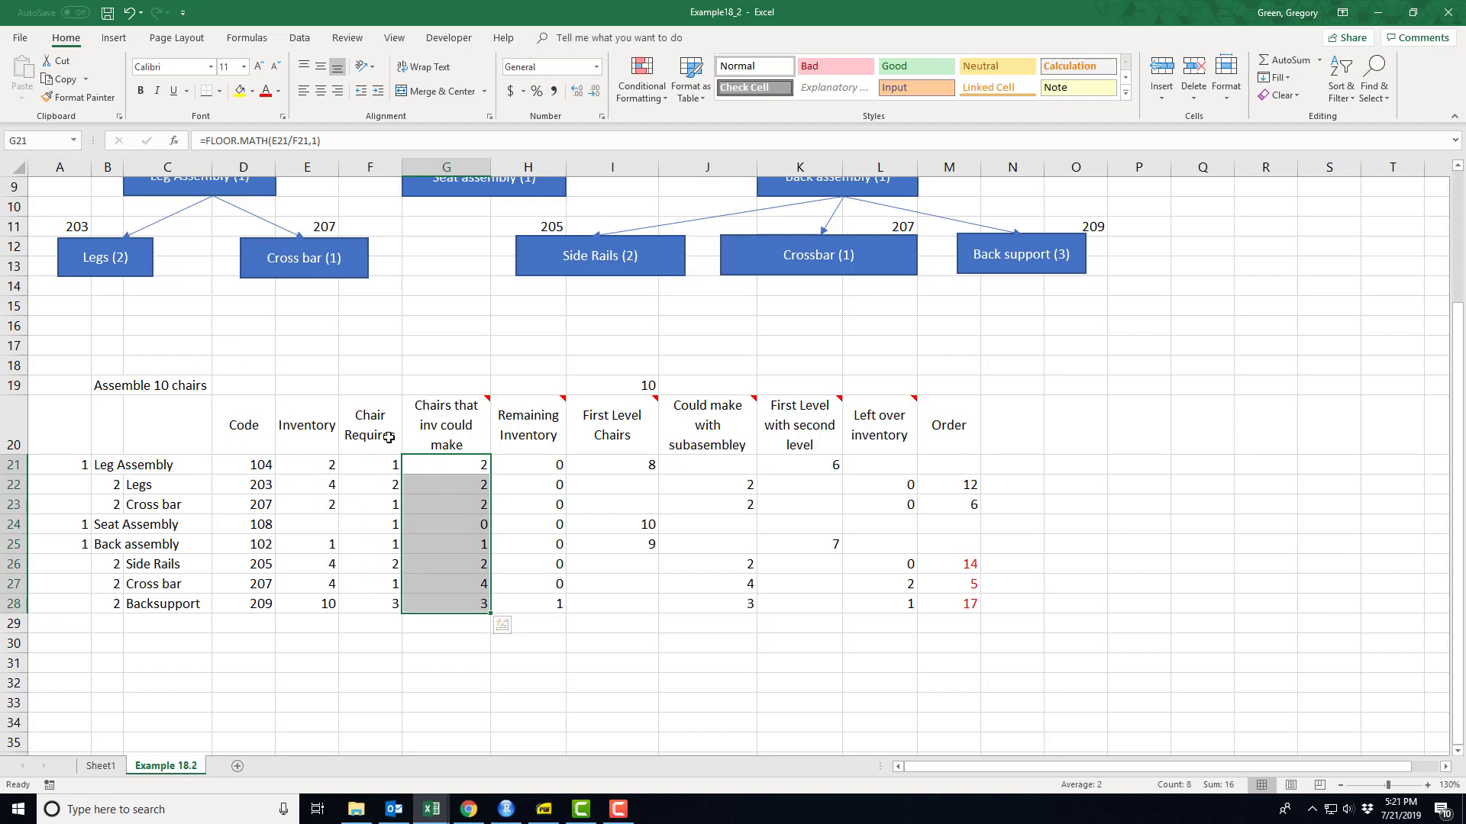
- Read the comment on the "Chairs that inv could make" header and inspect the FLOOR.MATH formula in G21
scroll(226, 294, "up", 1)
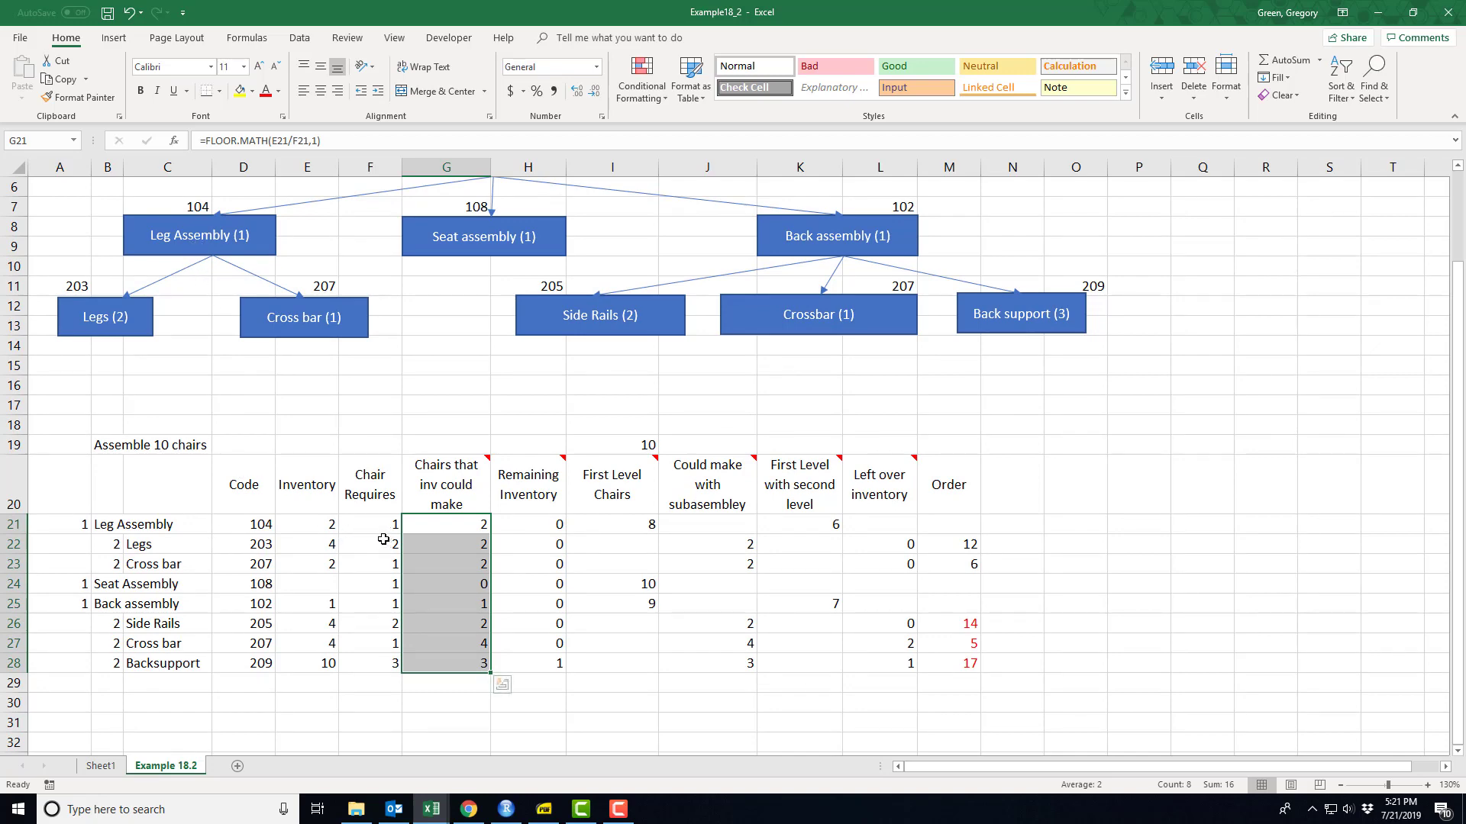
scroll(381, 540, "down", 1)
scroll(382, 540, "down", 1)
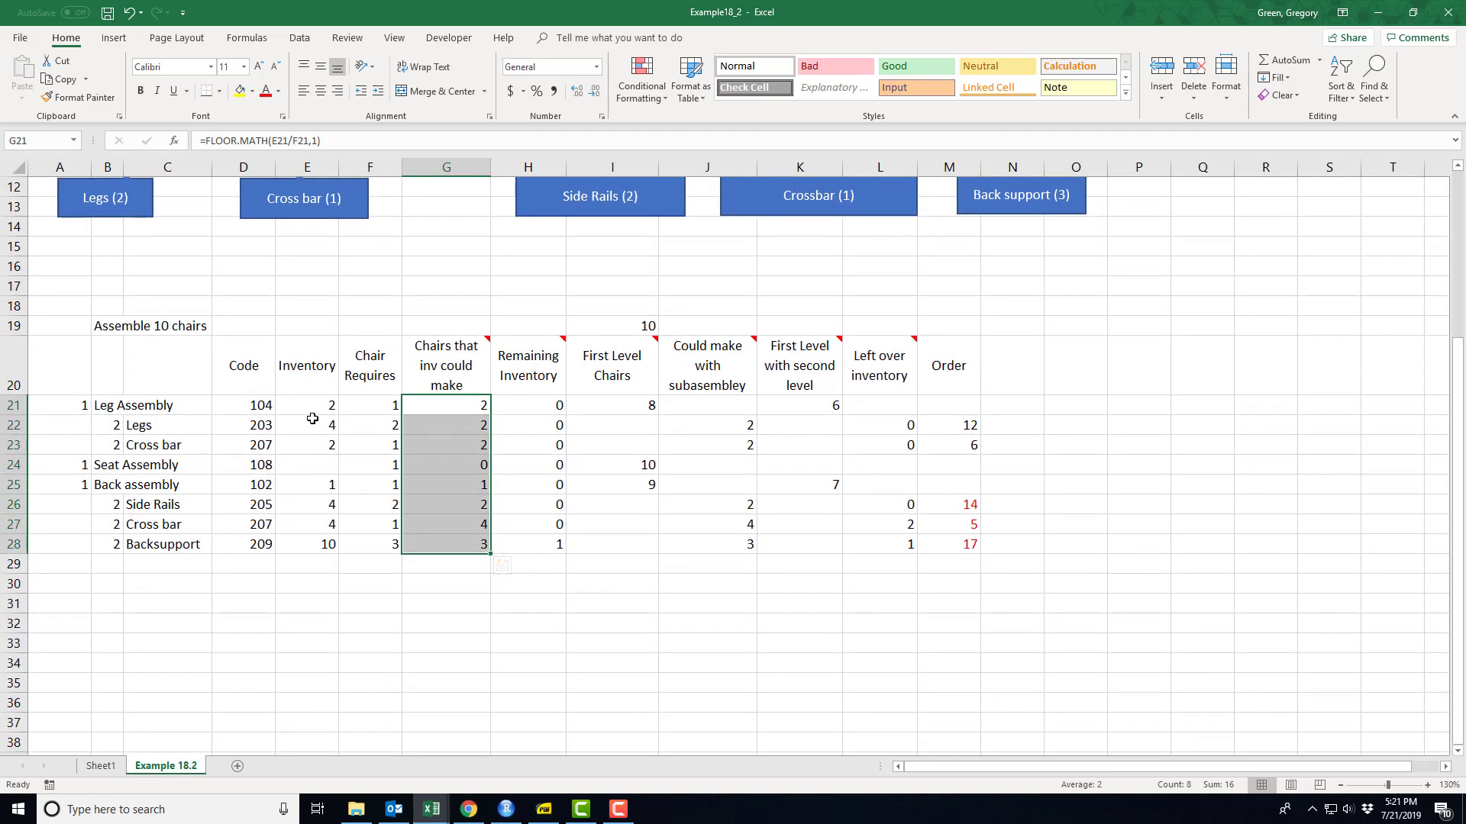
mouse_move(454, 349)
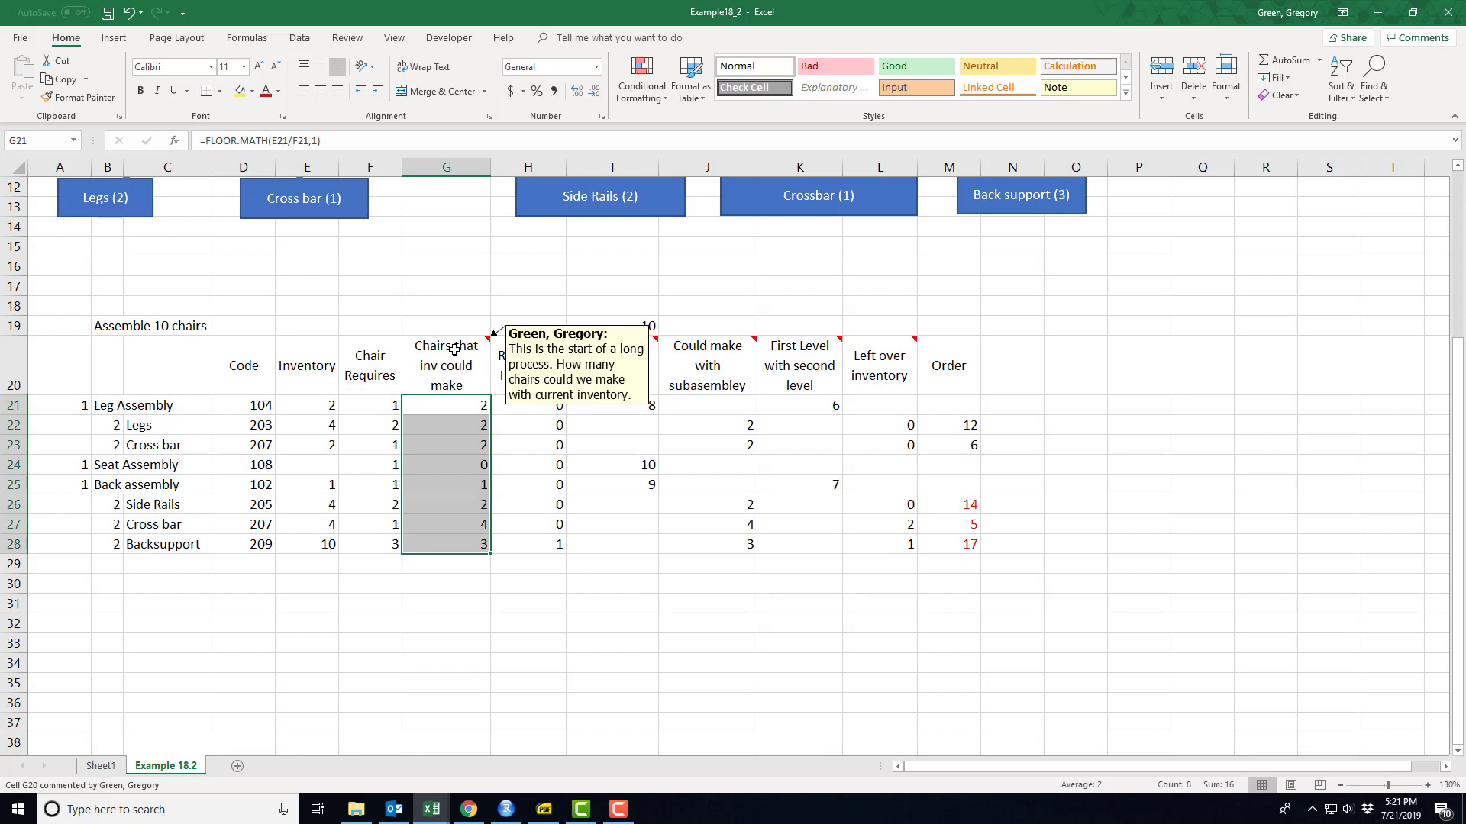
left_click(445, 411)
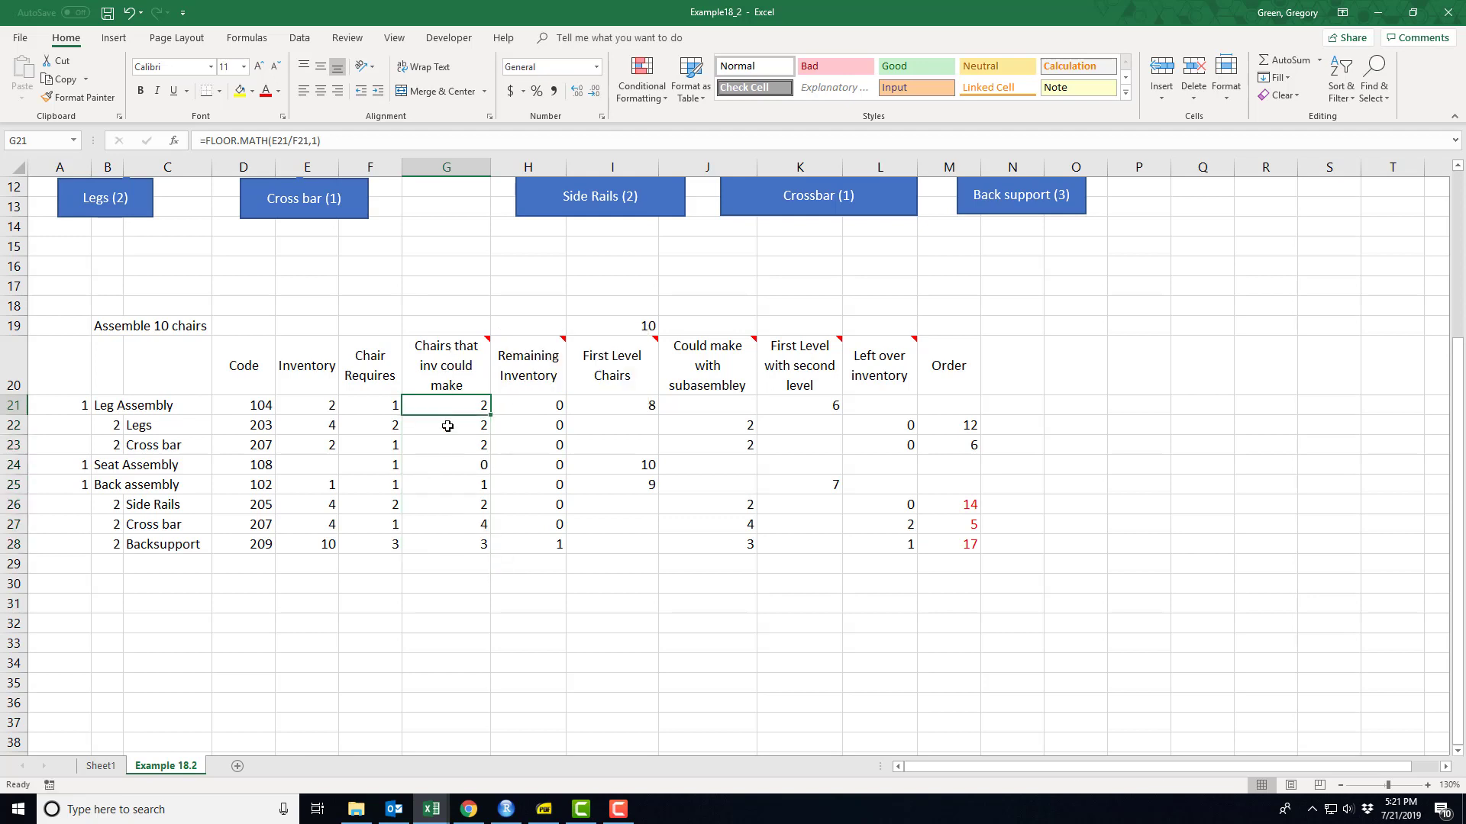
key("F2")
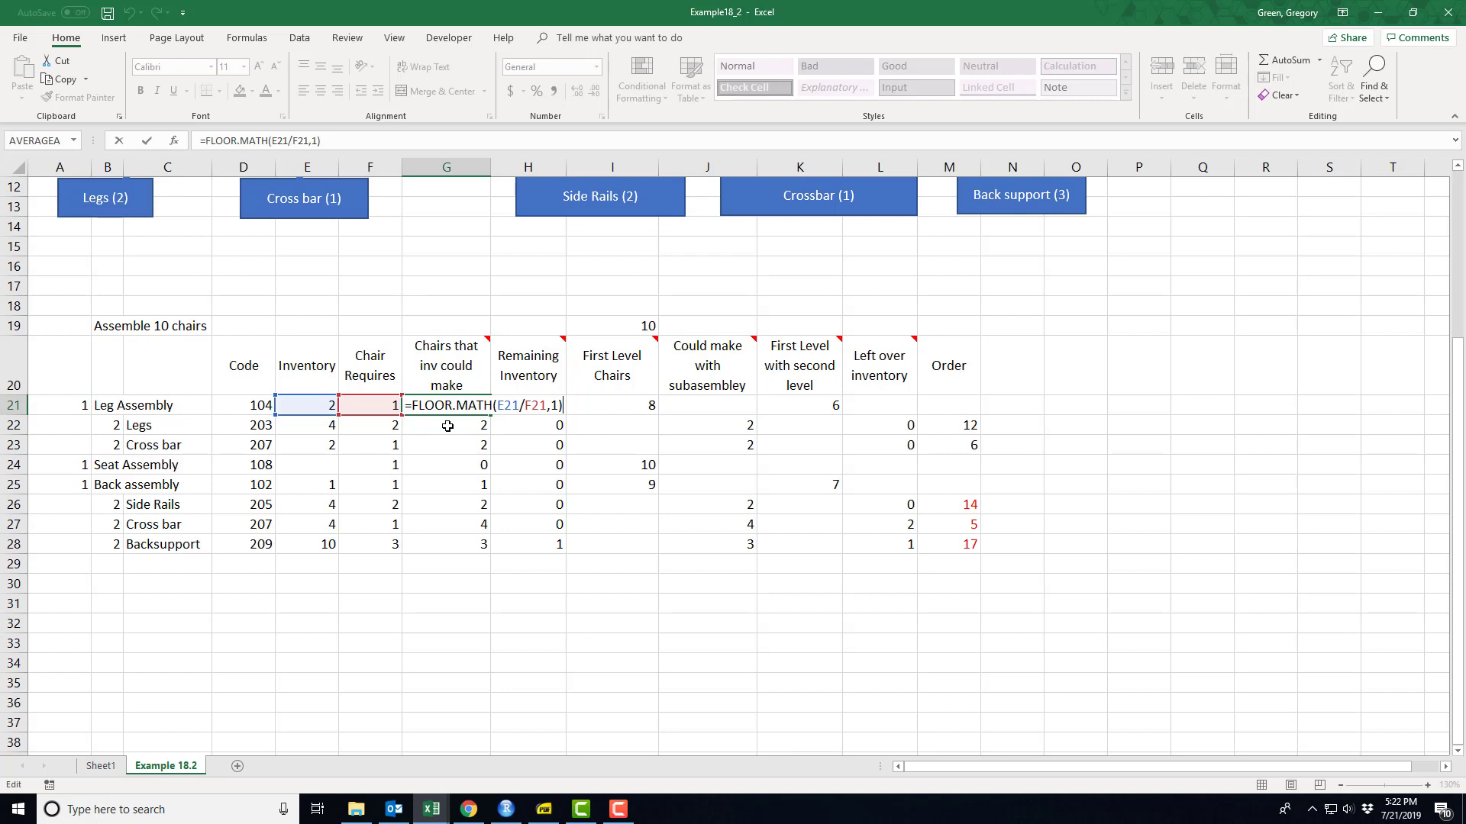
key("Return")
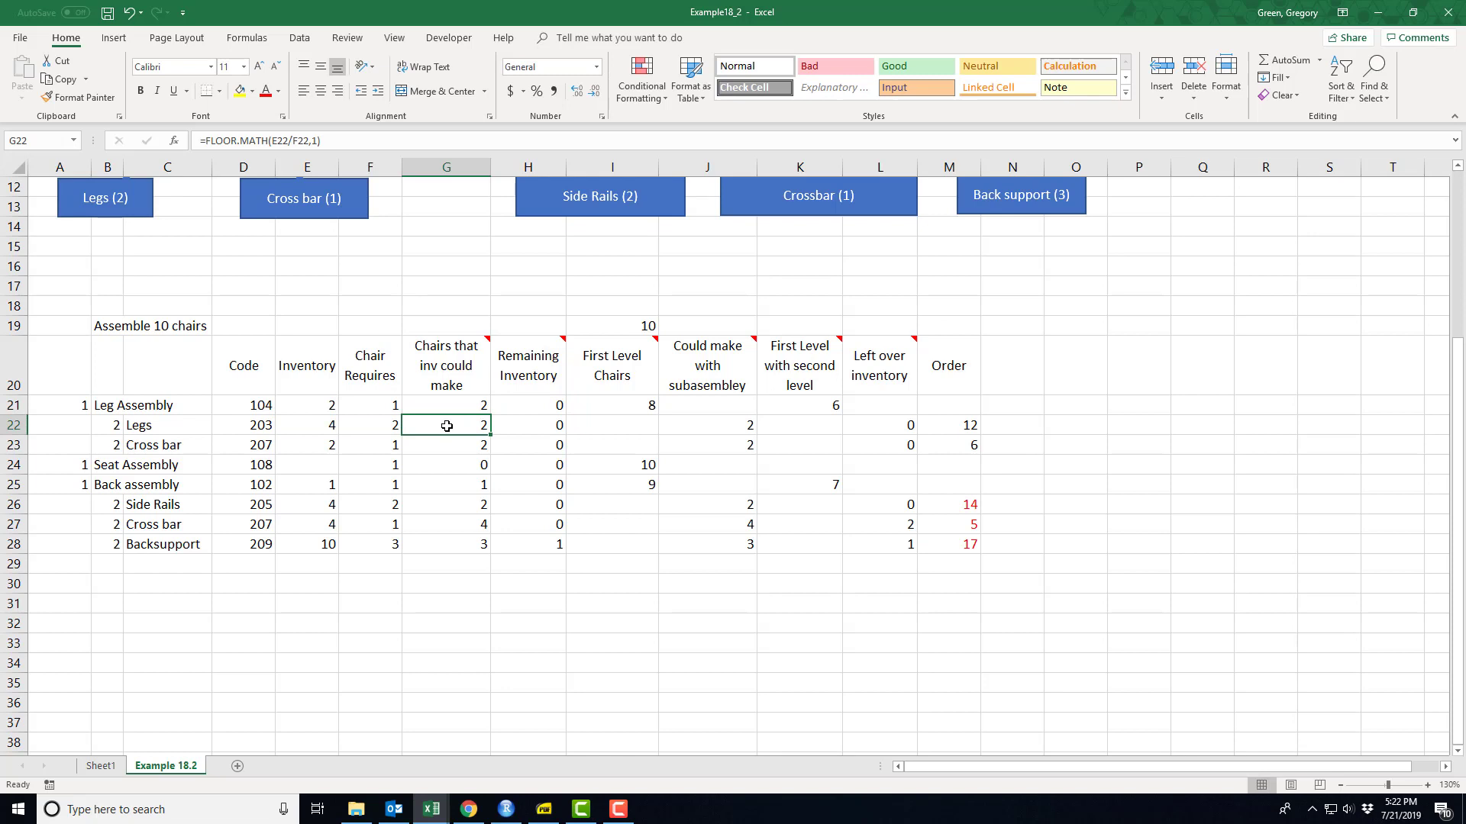
left_click(442, 409)
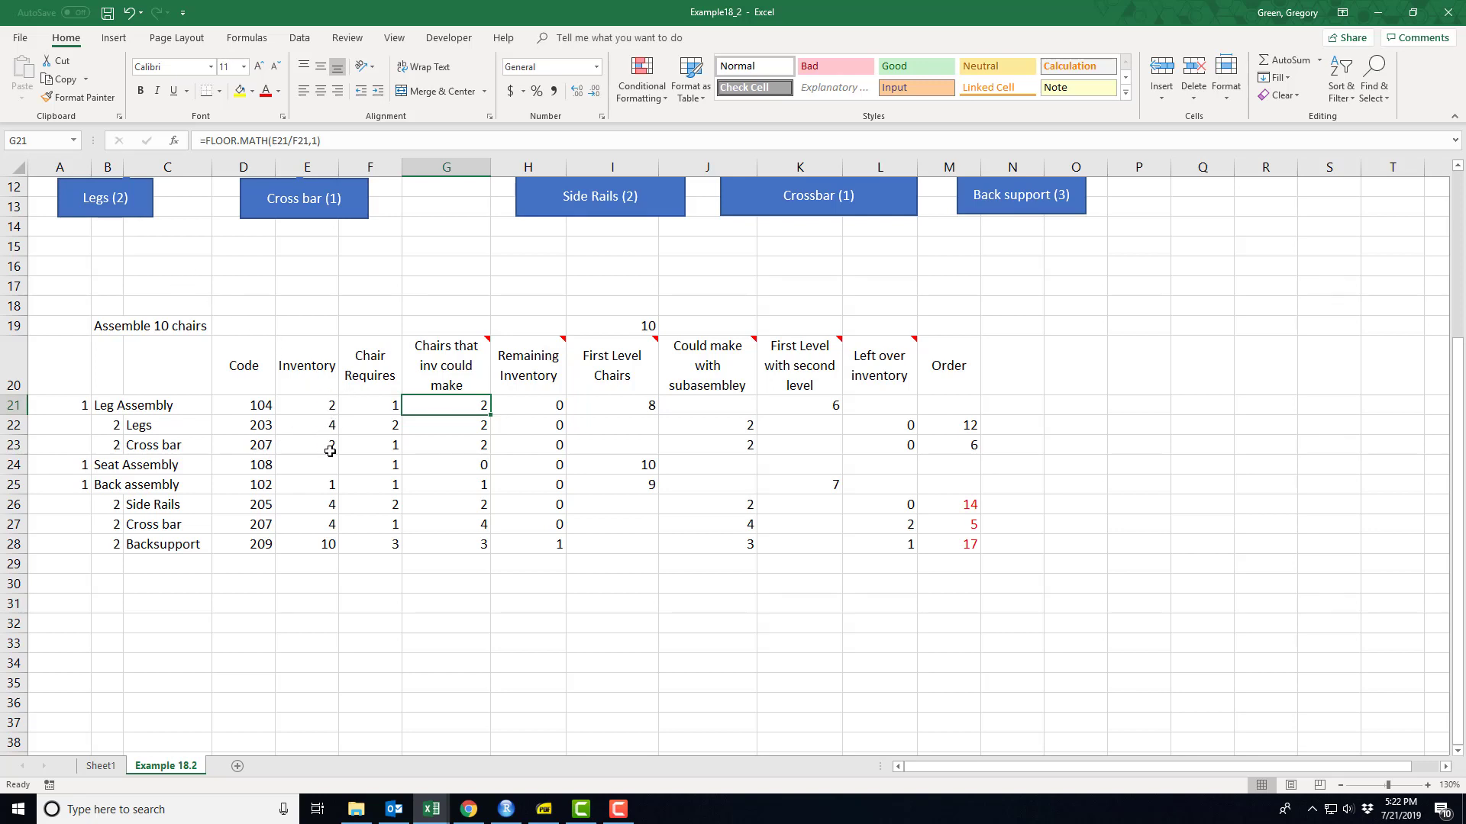
- Review the chair's component diagram and compare the producible-chairs and remaining-inventory formulas for the Legs, Cross bar and Backsupport rows
scroll(313, 433, "up", 3)
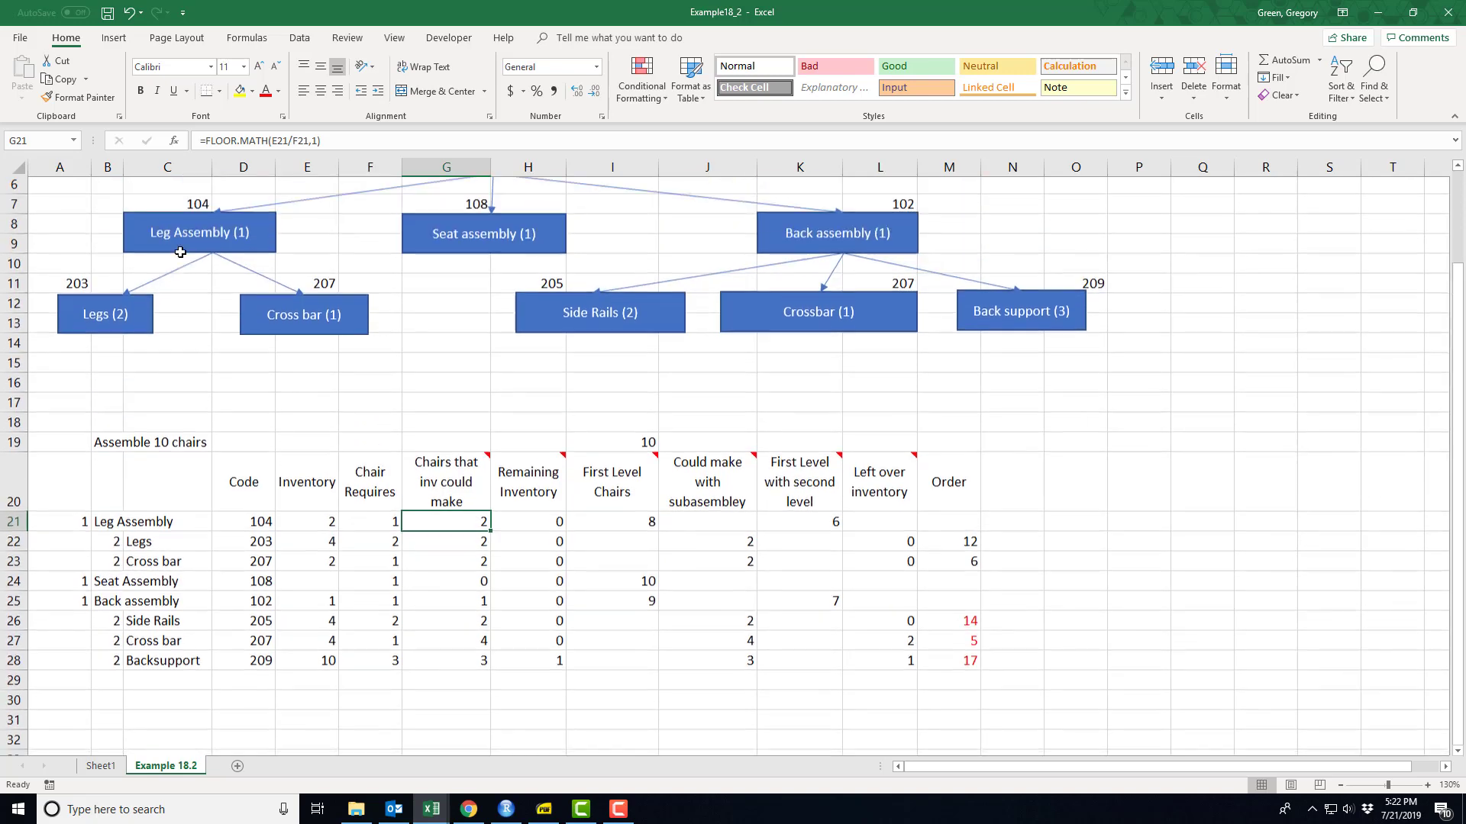
scroll(234, 309, "down", 3)
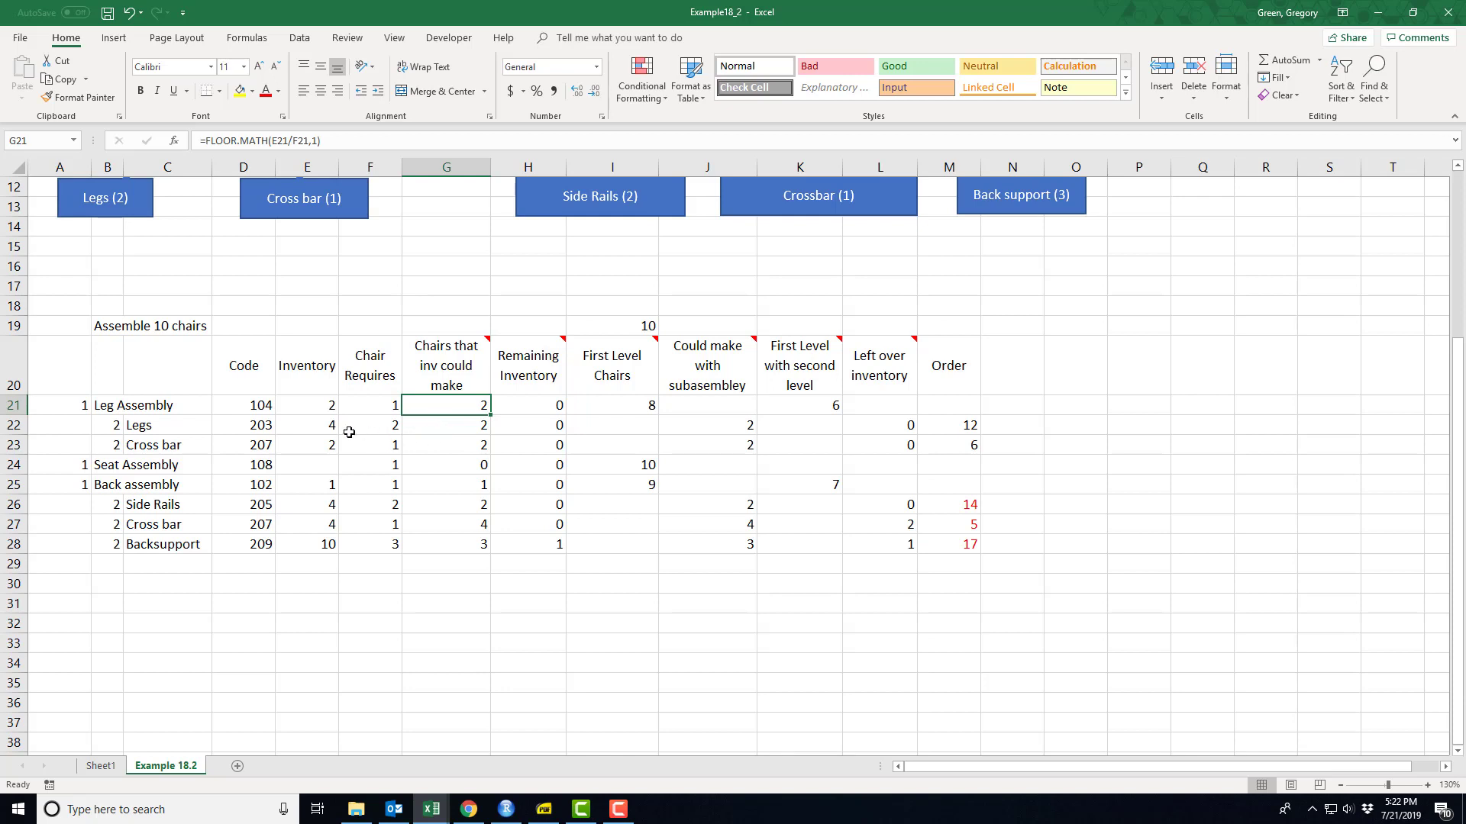
left_click(531, 426)
left_click(462, 427)
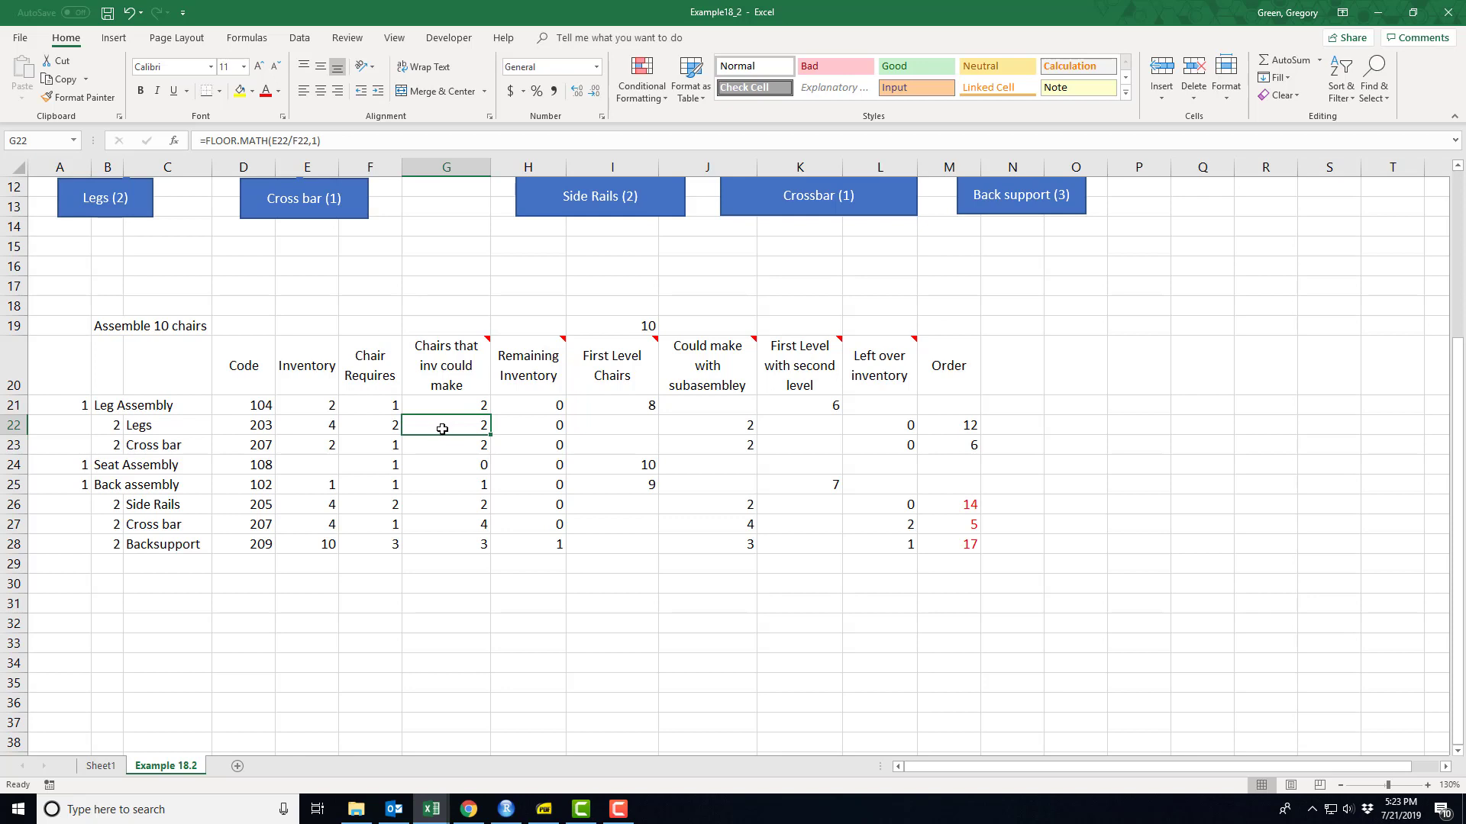
left_click(544, 429)
left_click(461, 430)
left_click(548, 550)
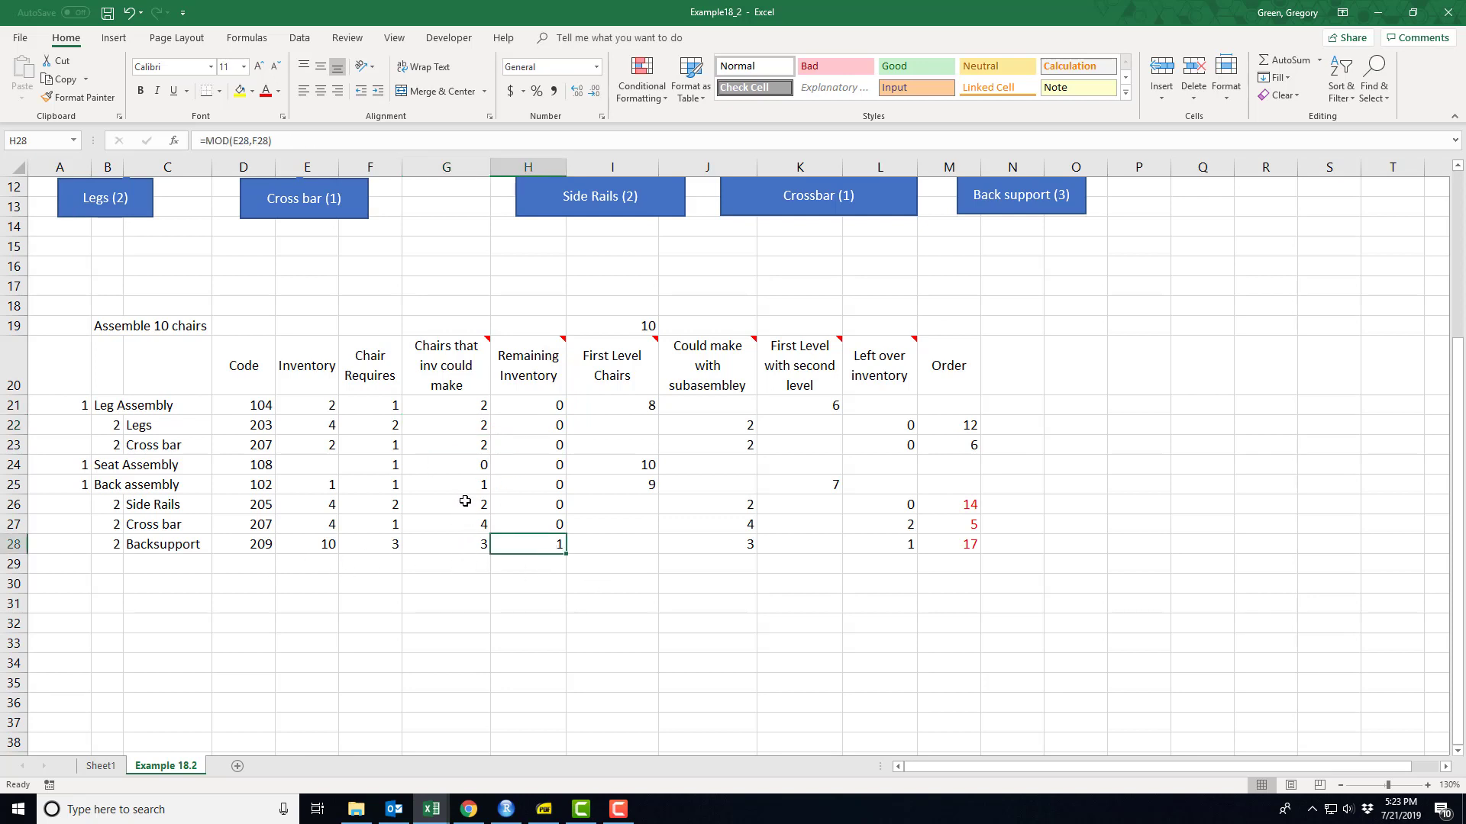
left_click(465, 449)
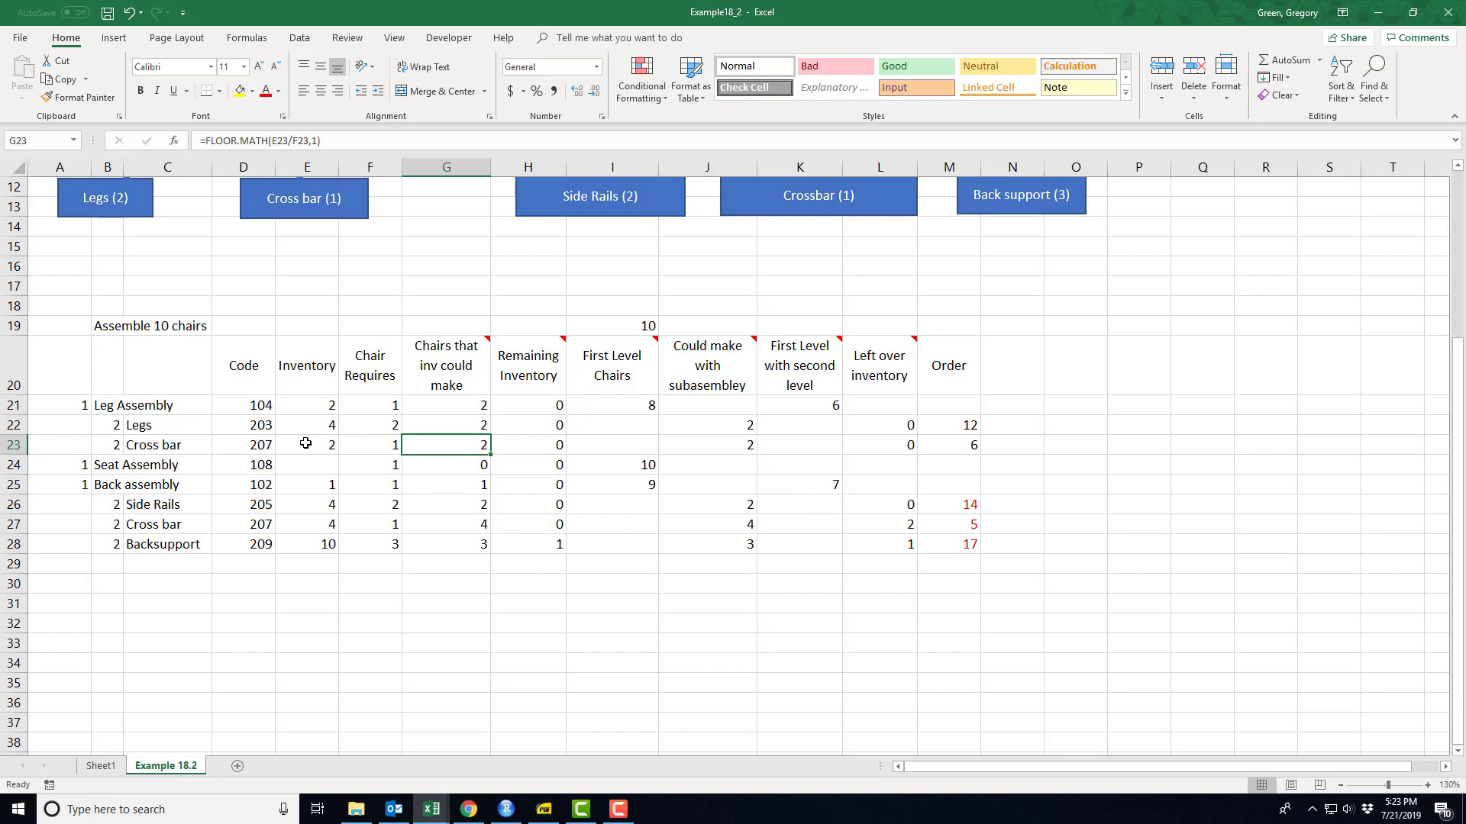
- Try an inventory of 3 for the cross bars in E23 and E27, and undo both changes
left_click(306, 444)
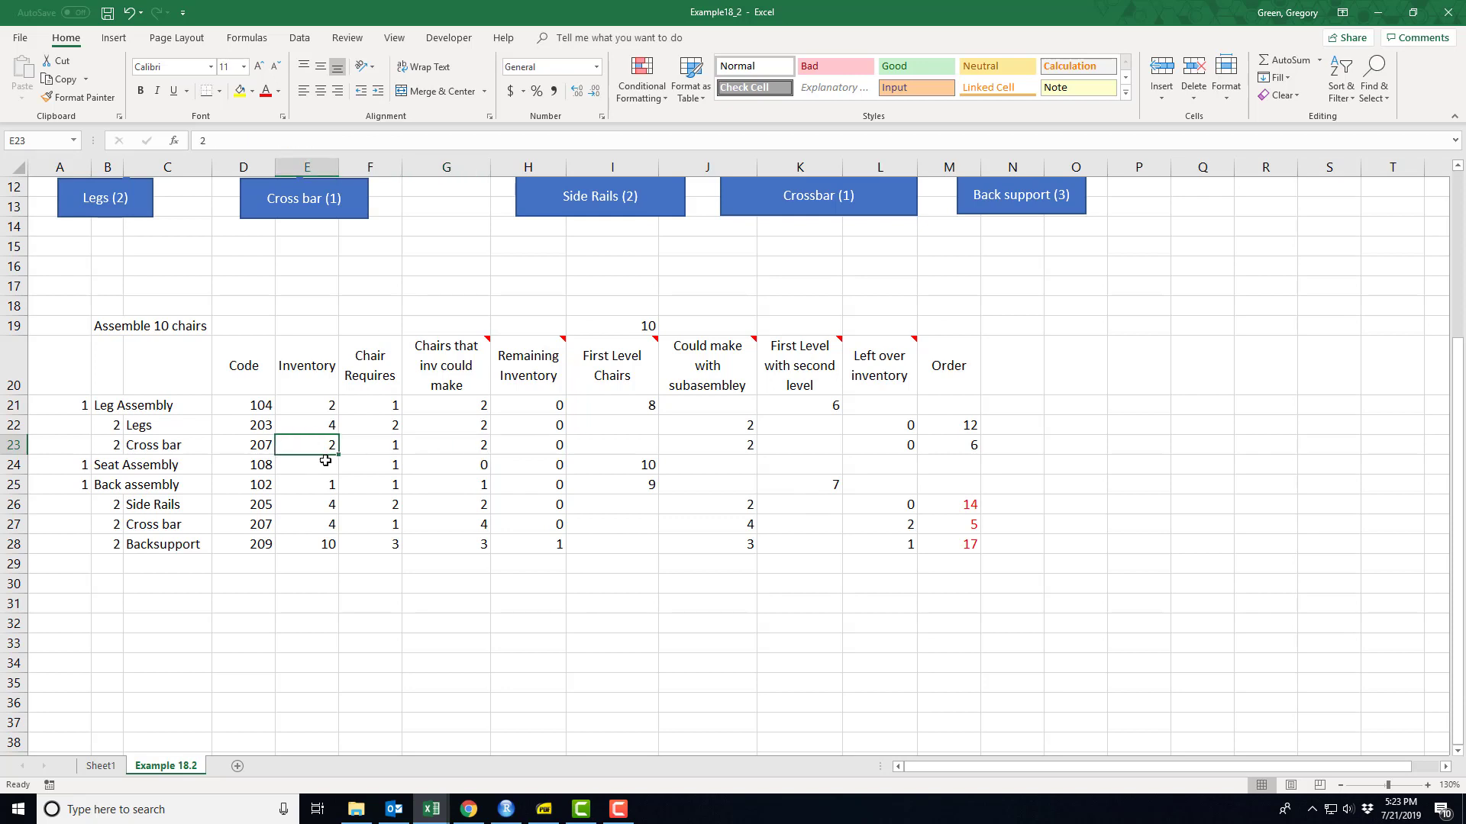
type("3")
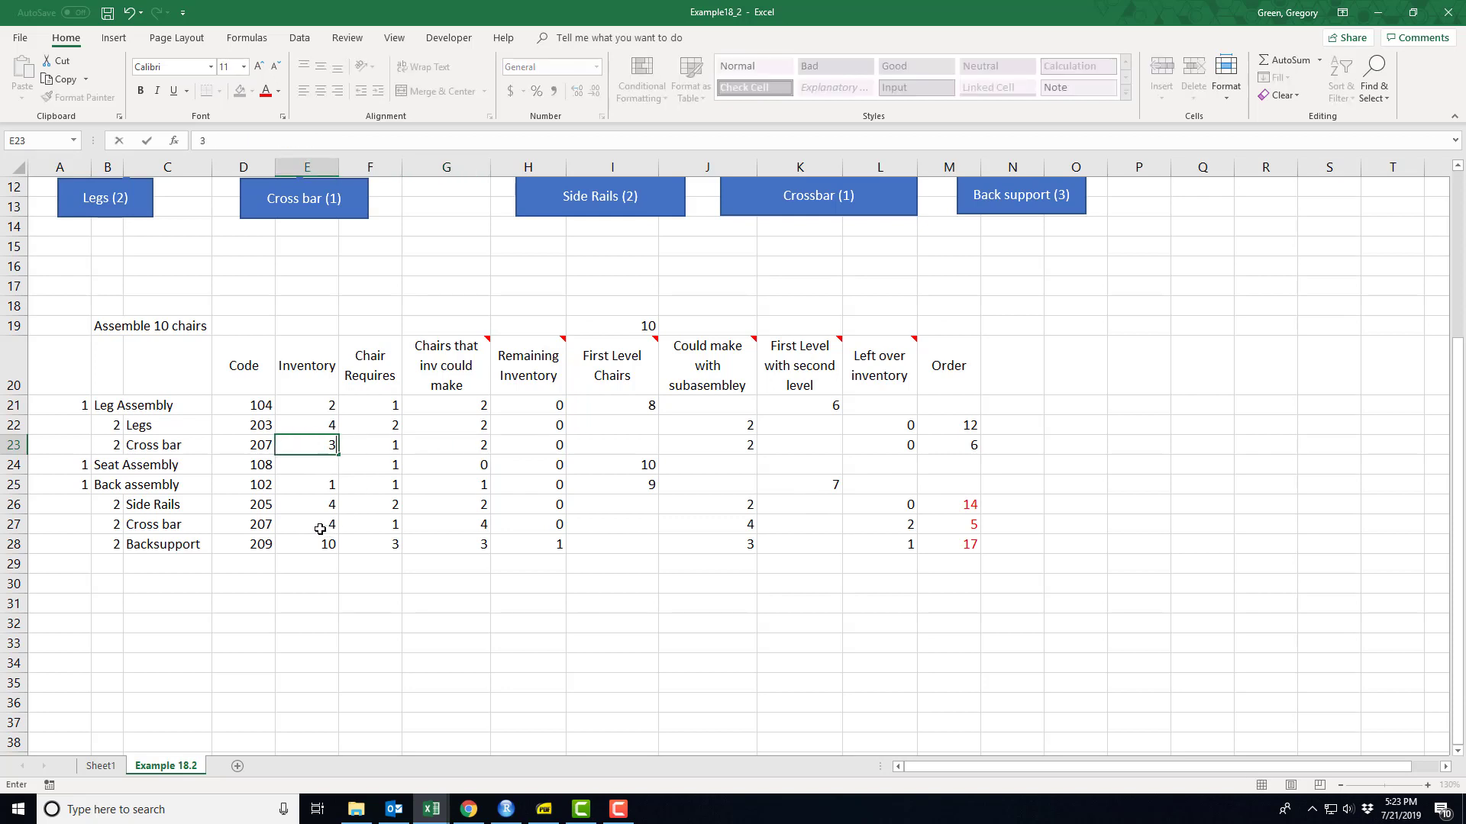
left_click(320, 527)
type("3")
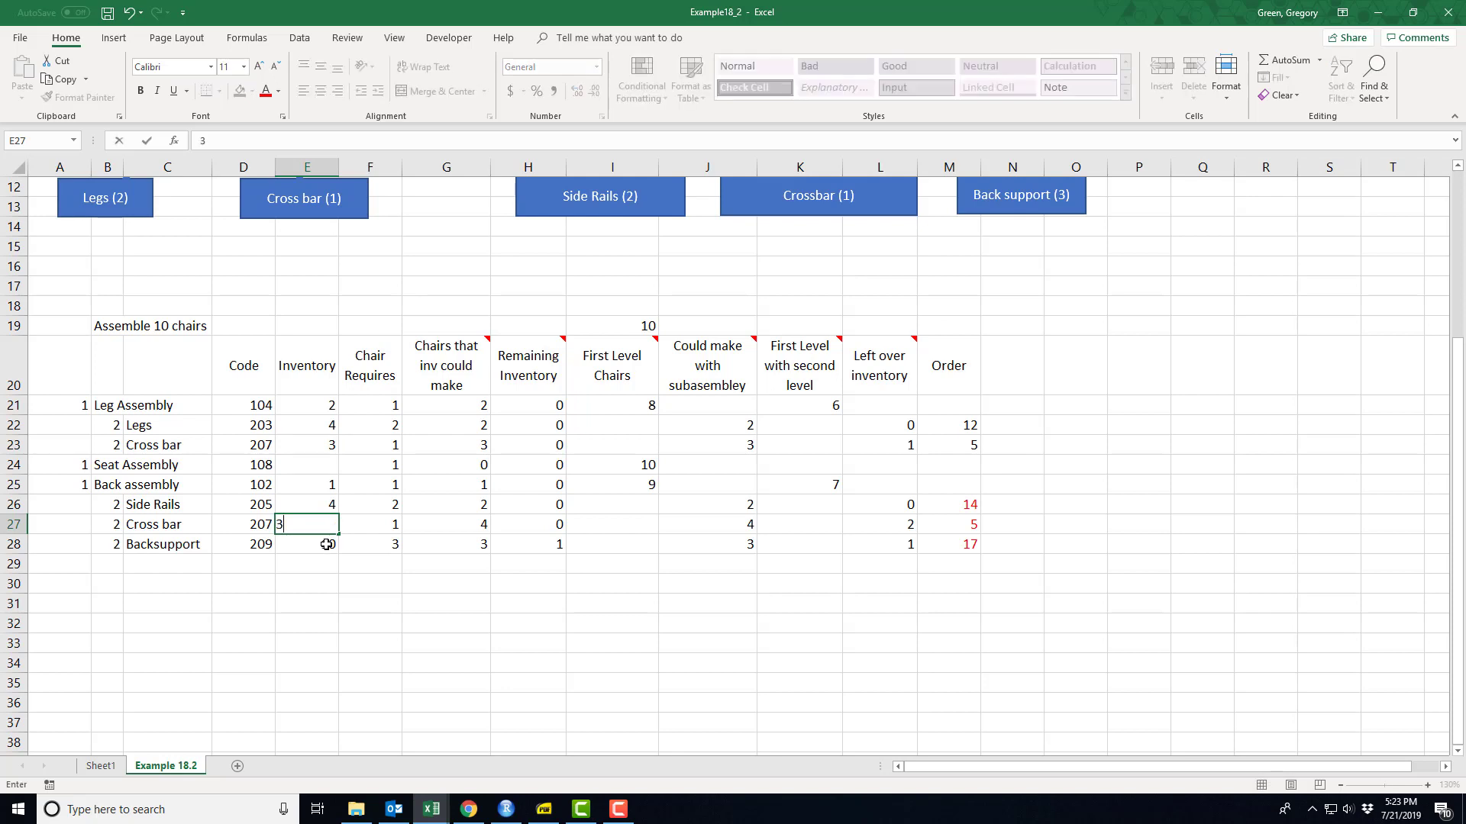
left_click(335, 544)
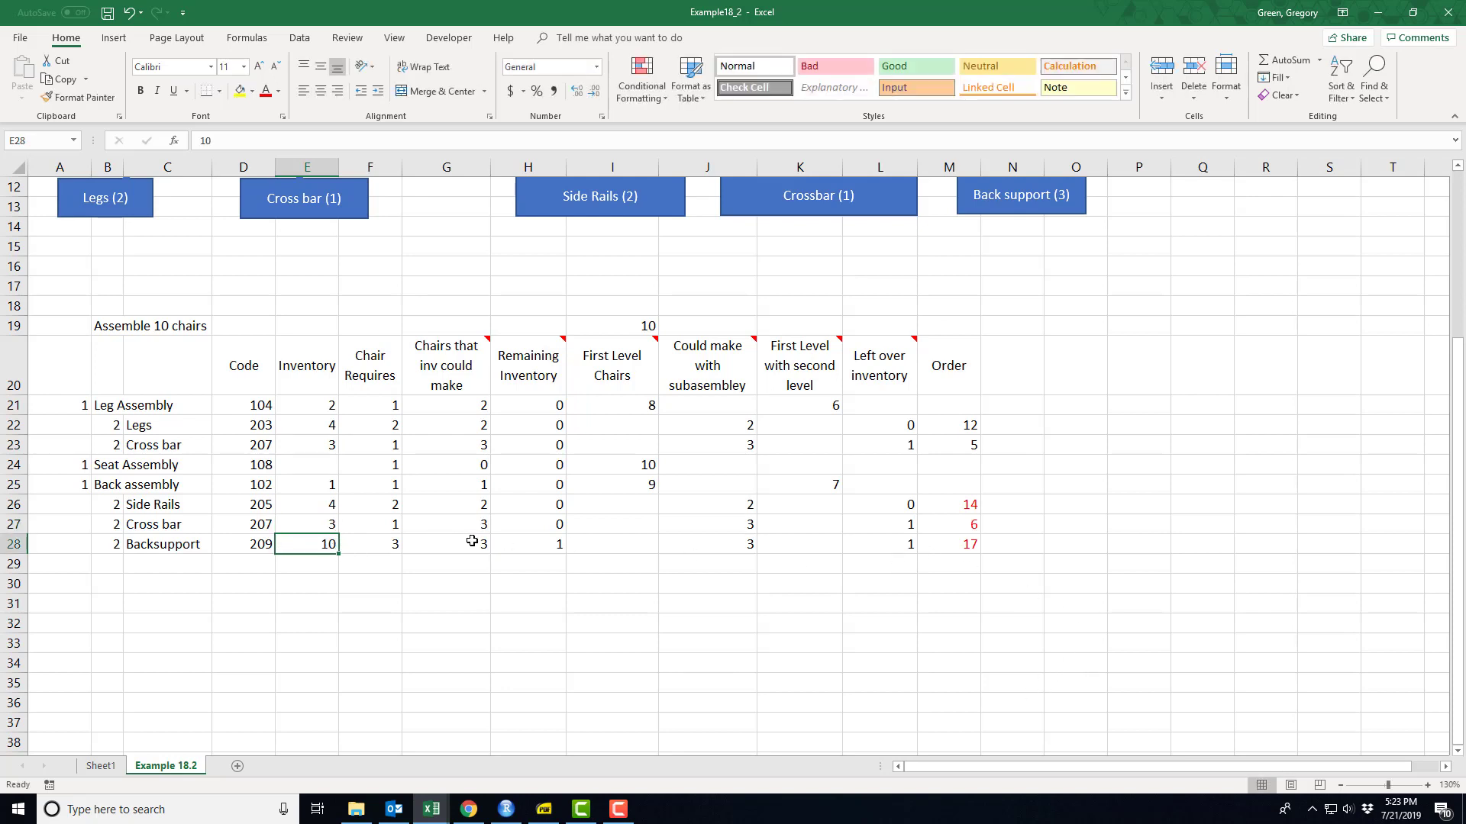
key("ctrl+z")
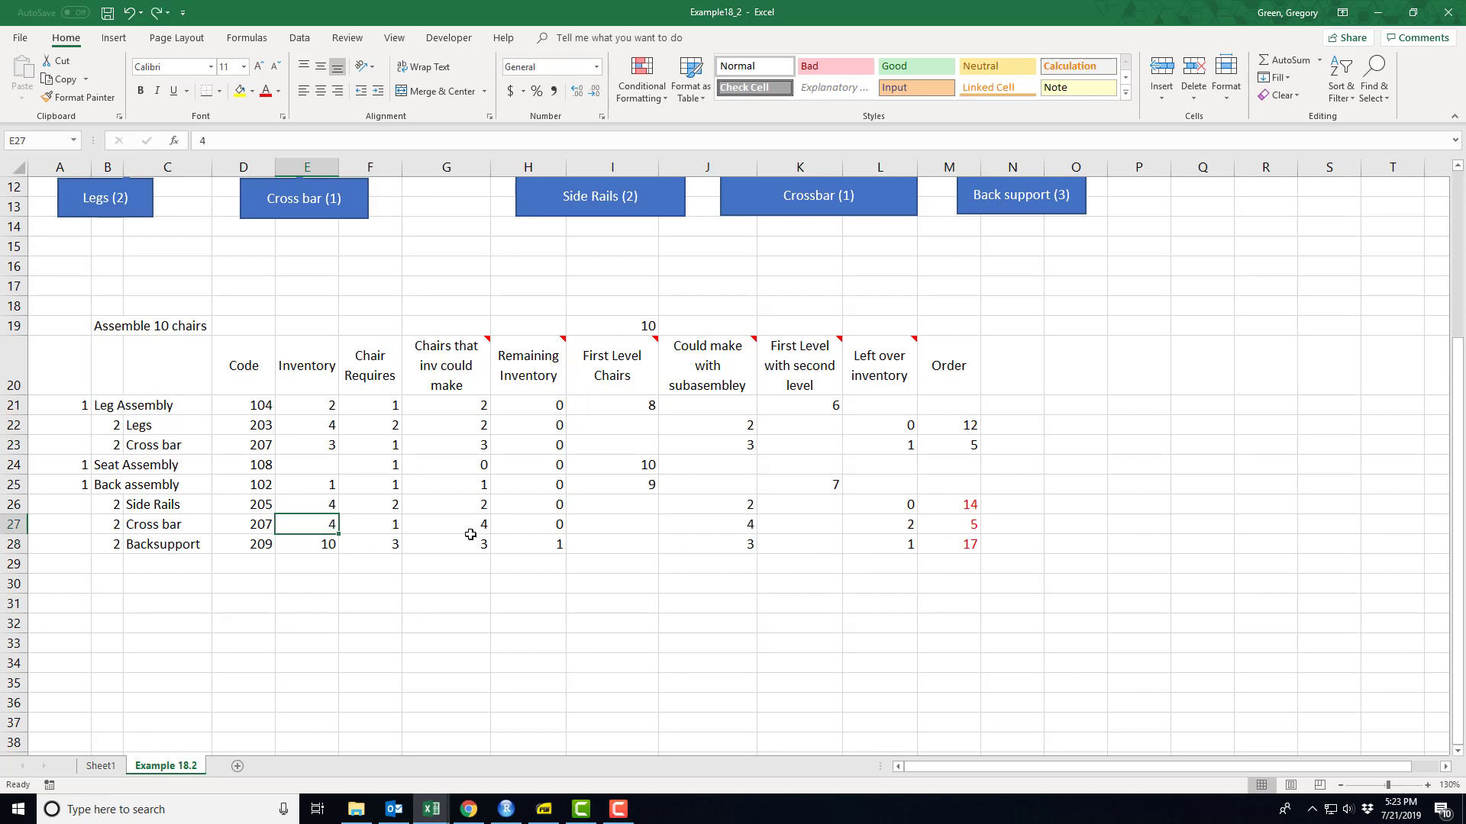
key("ctrl+z")
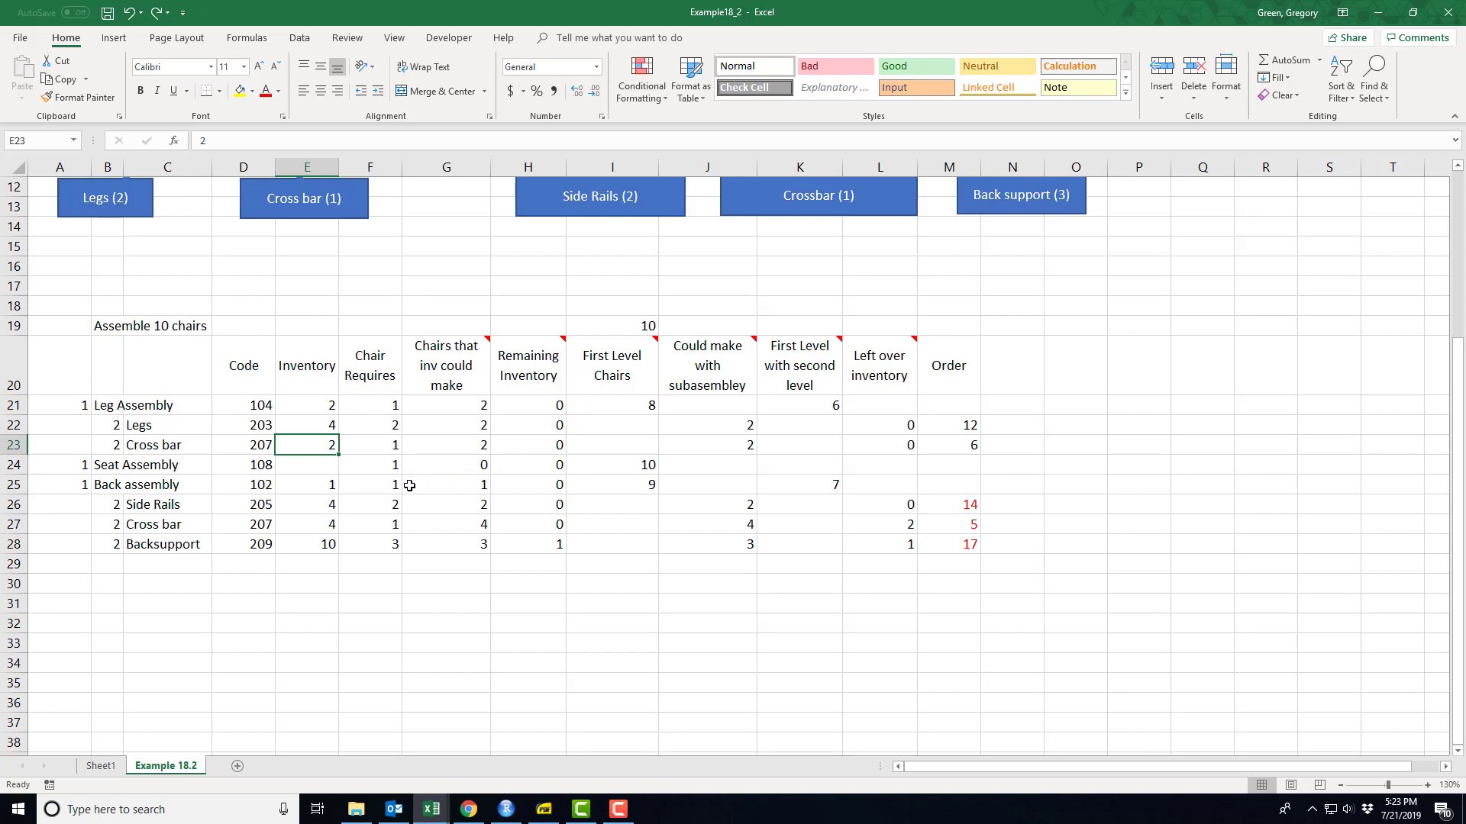
- Inspect the Seat Assembly formula in G24 and the Backsupport row's FLOOR.MATH and MOD formulas in G28 and H28
left_click(470, 469)
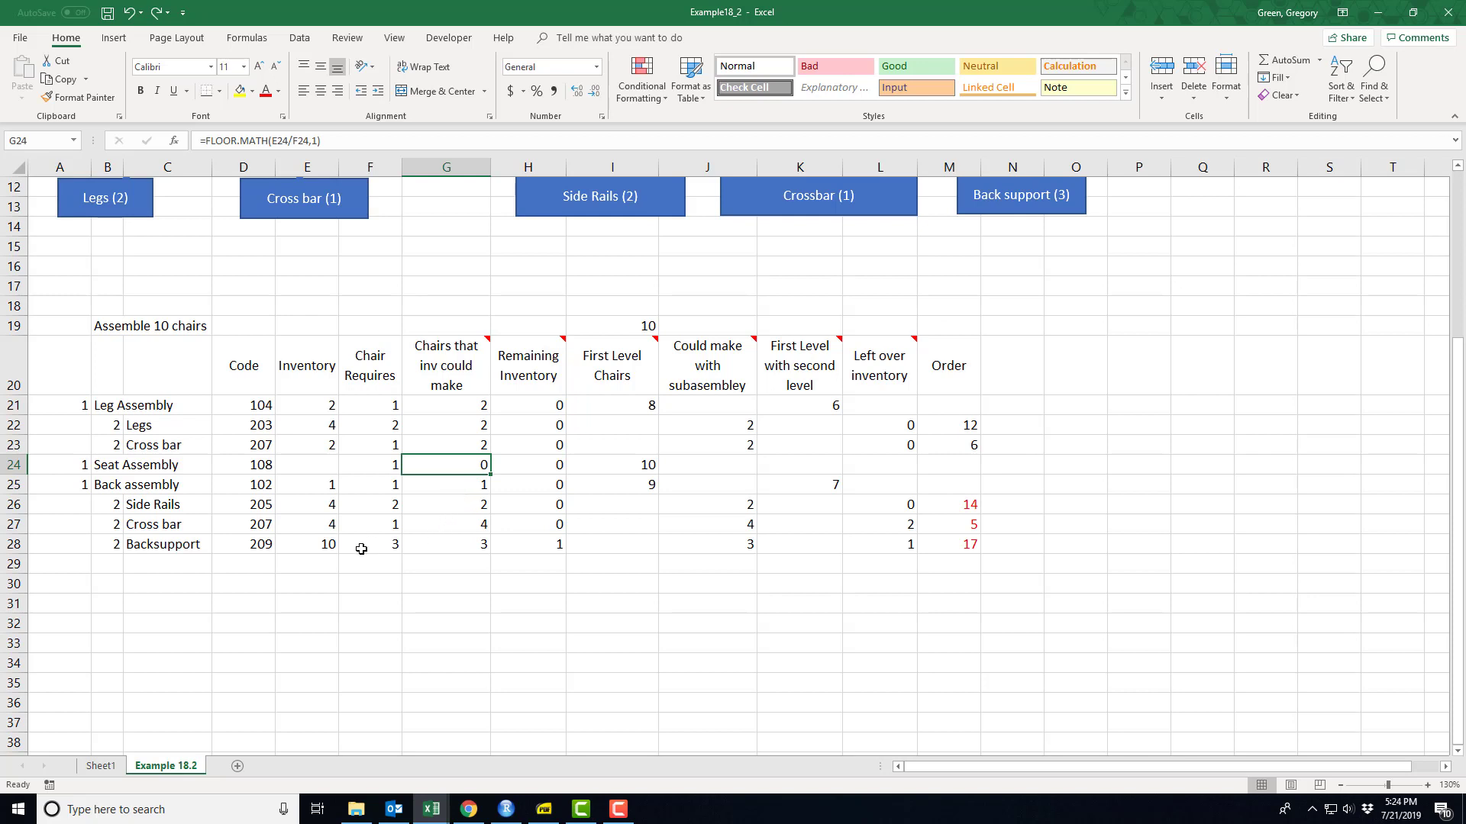
left_click(320, 548)
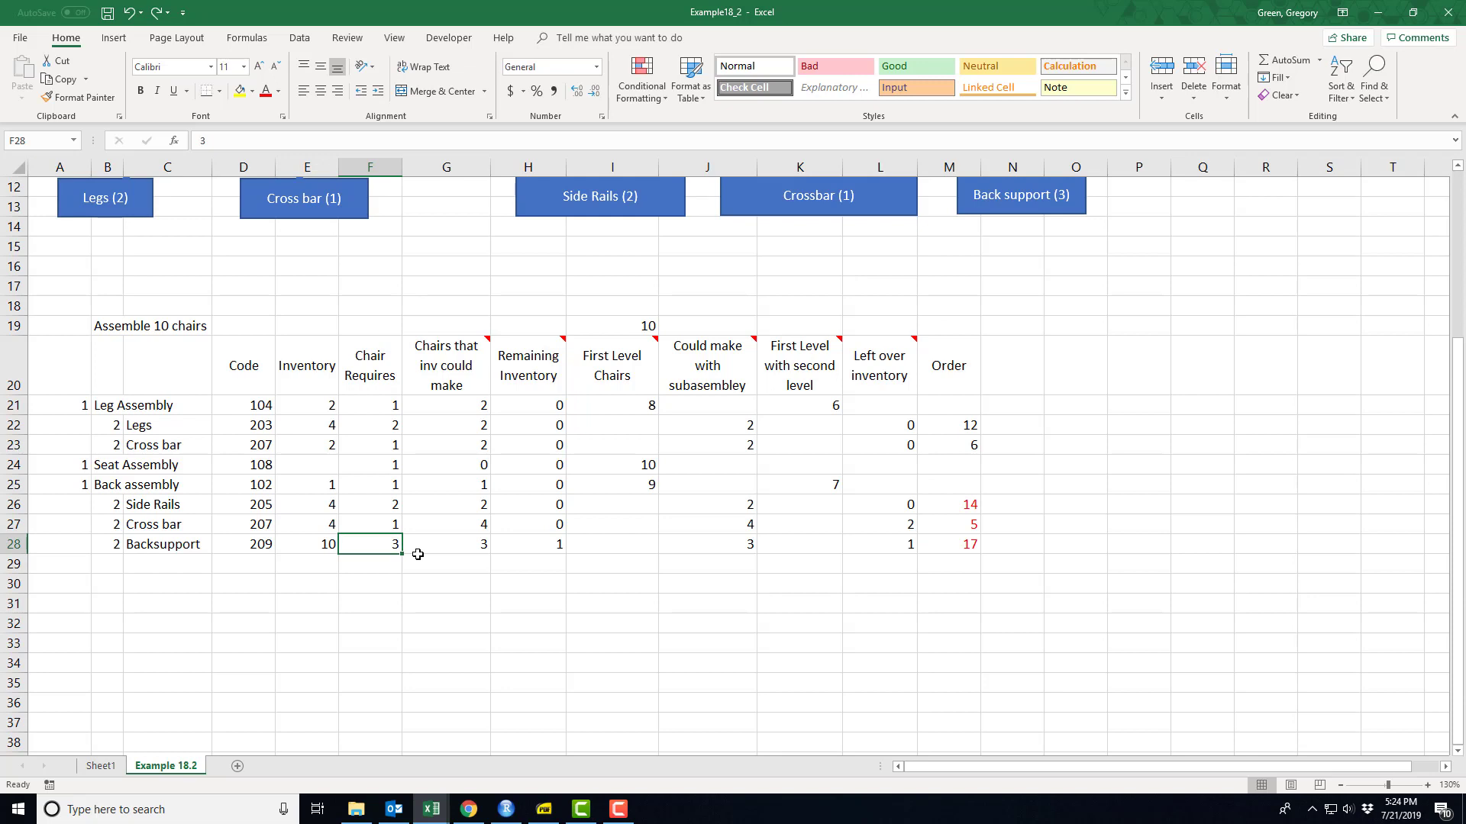
left_click(439, 557)
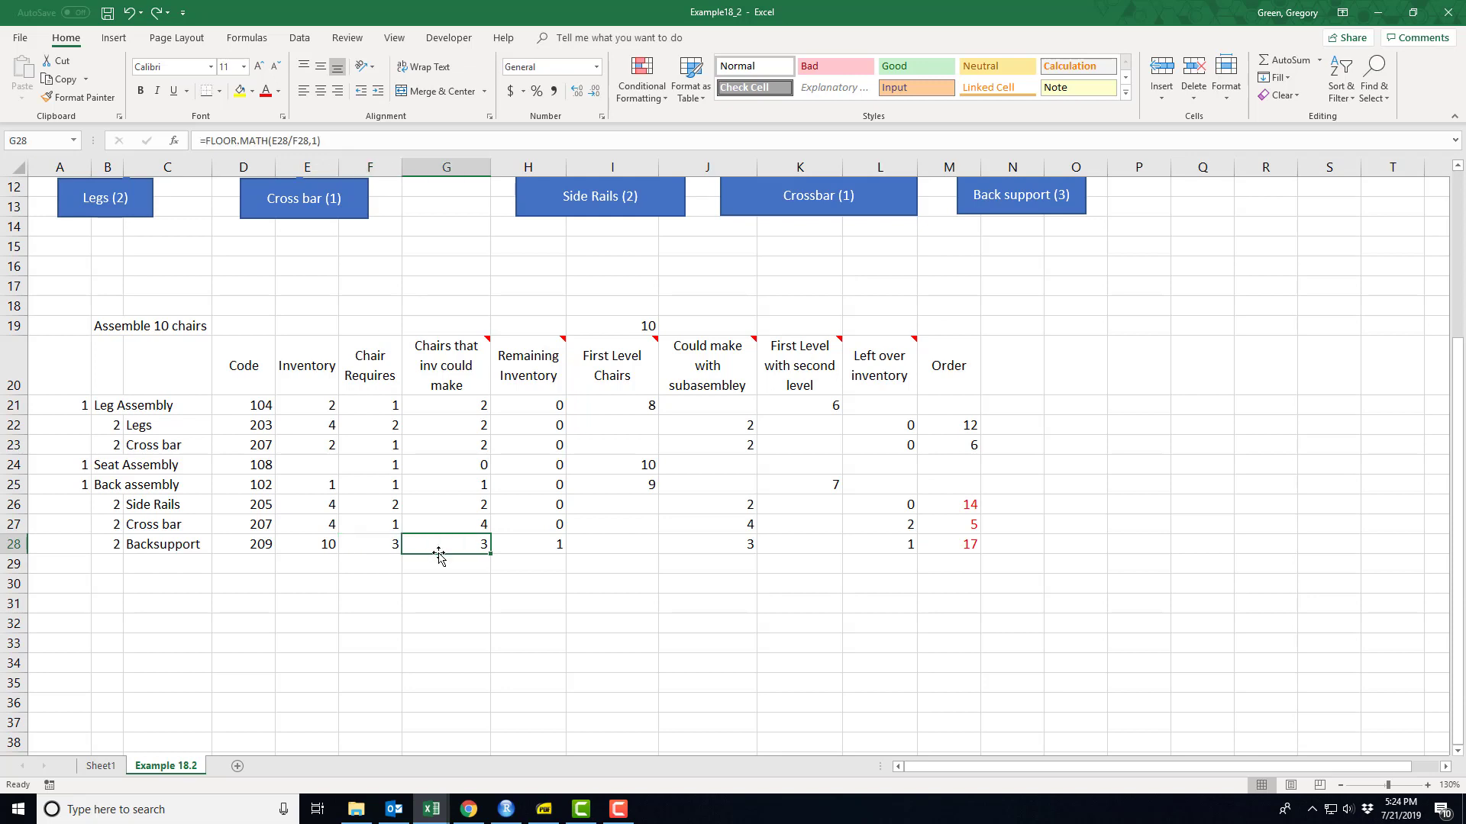
double_click(438, 550)
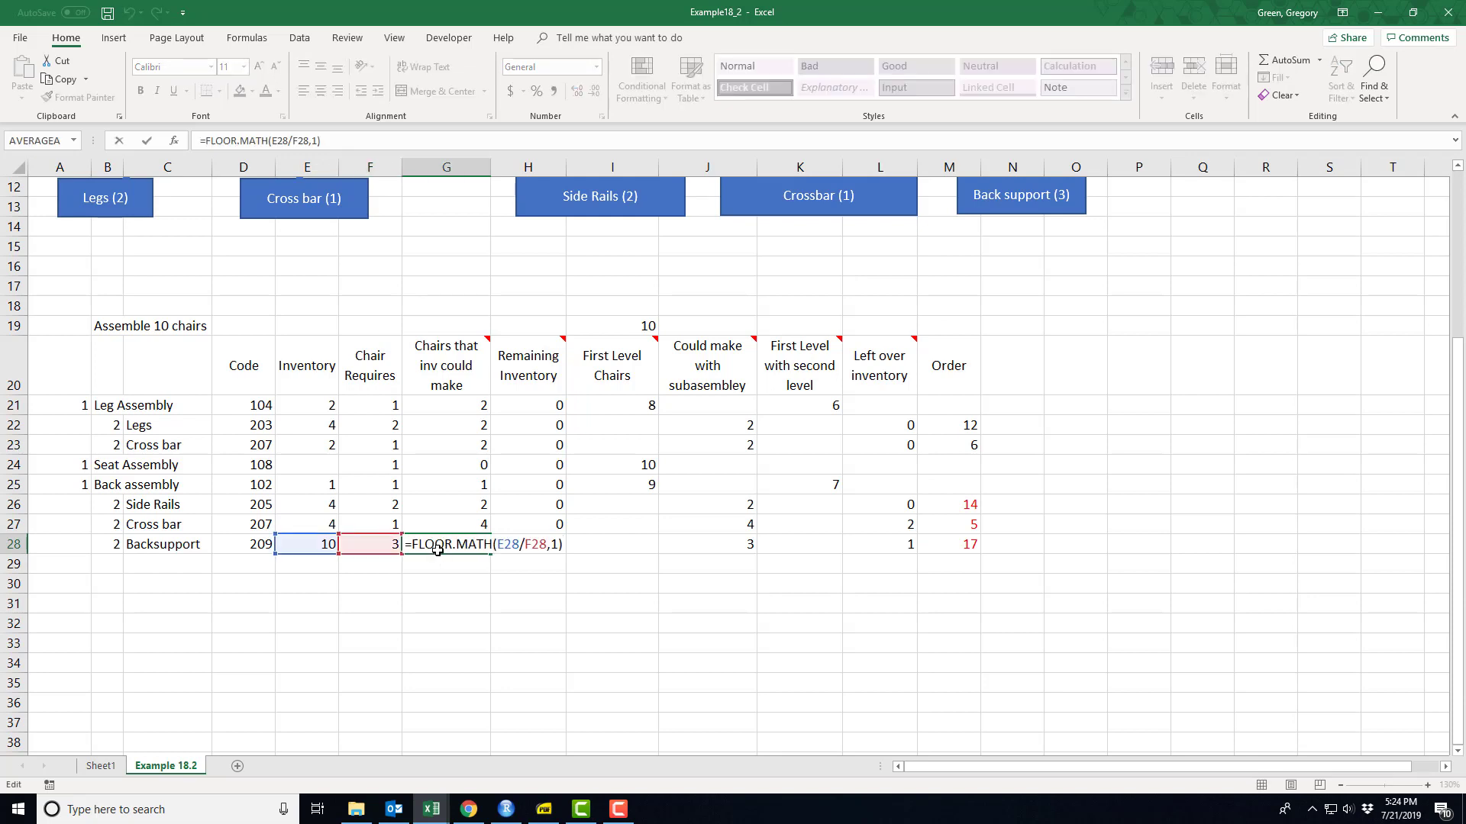
key("Return")
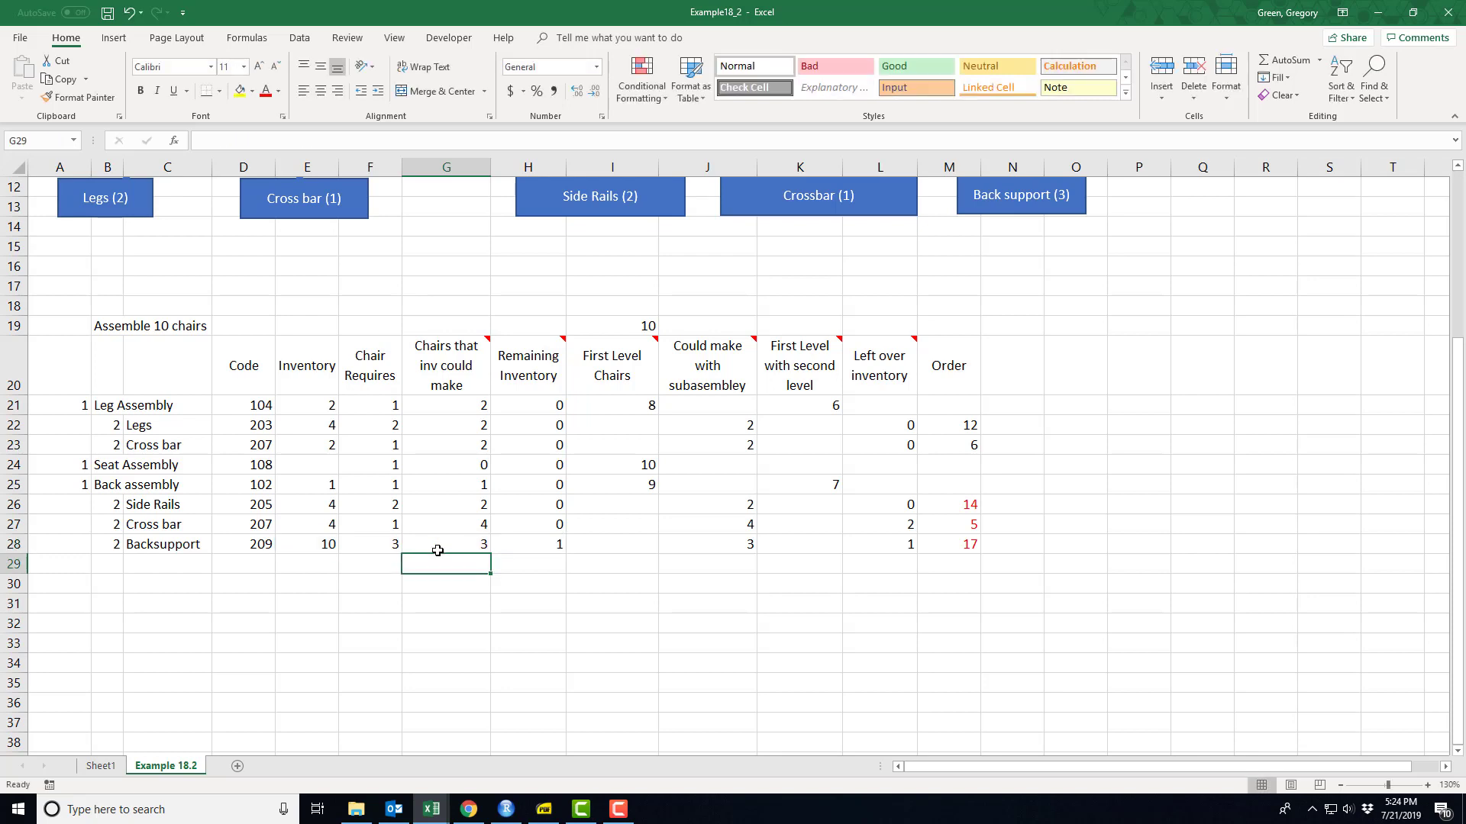
left_click(531, 541)
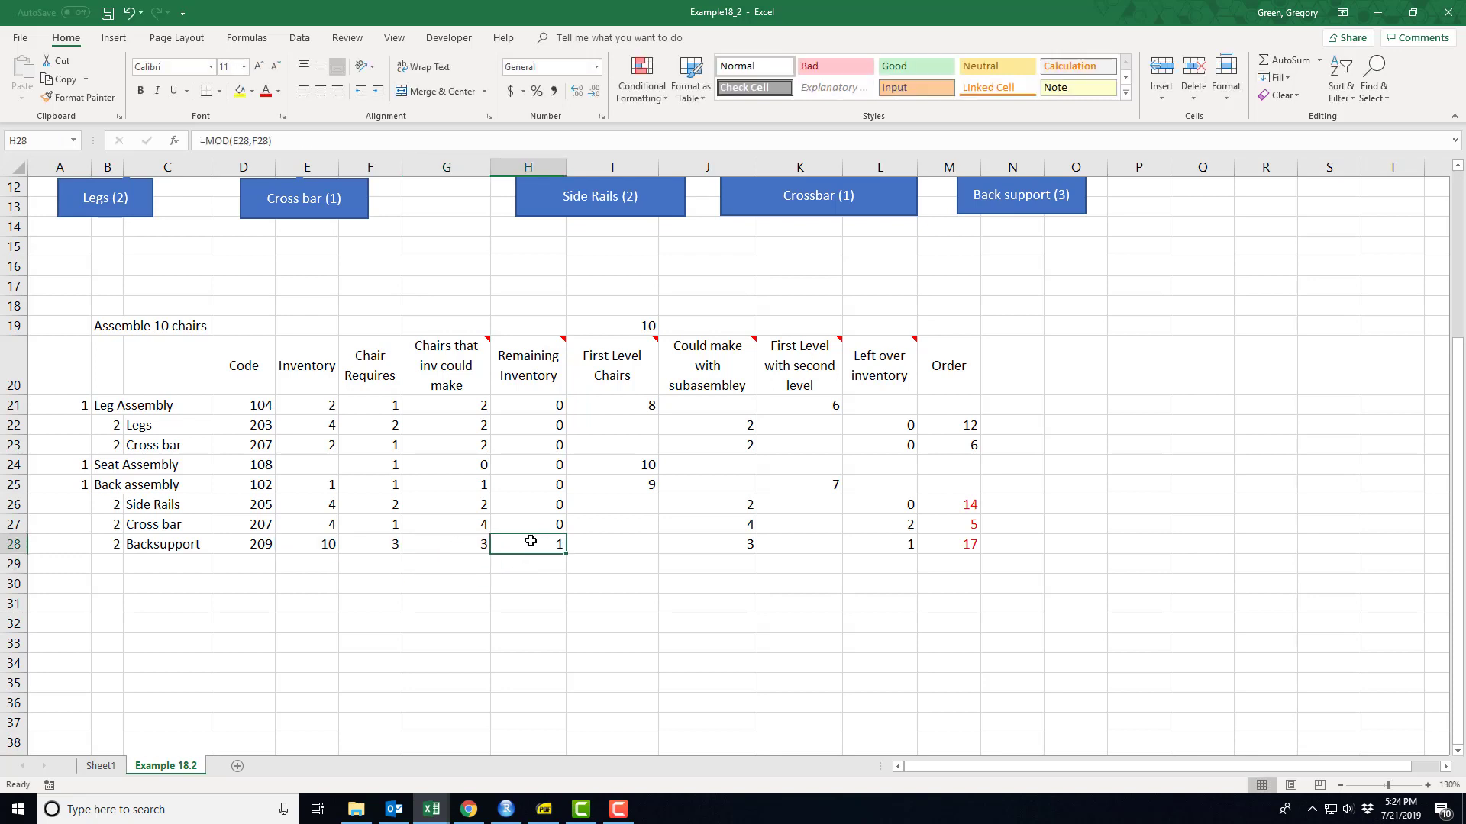
double_click(531, 542)
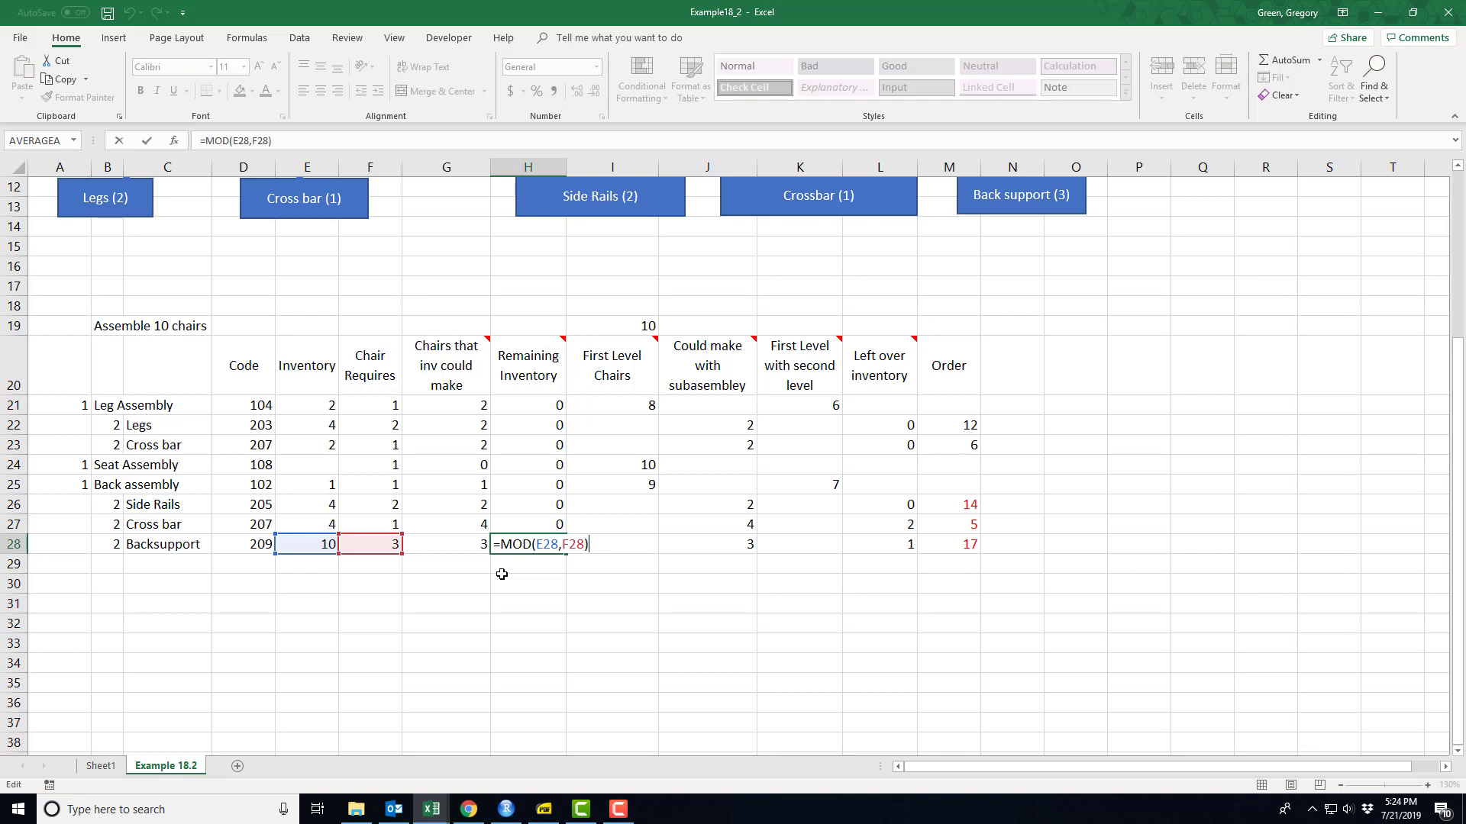
key("Return")
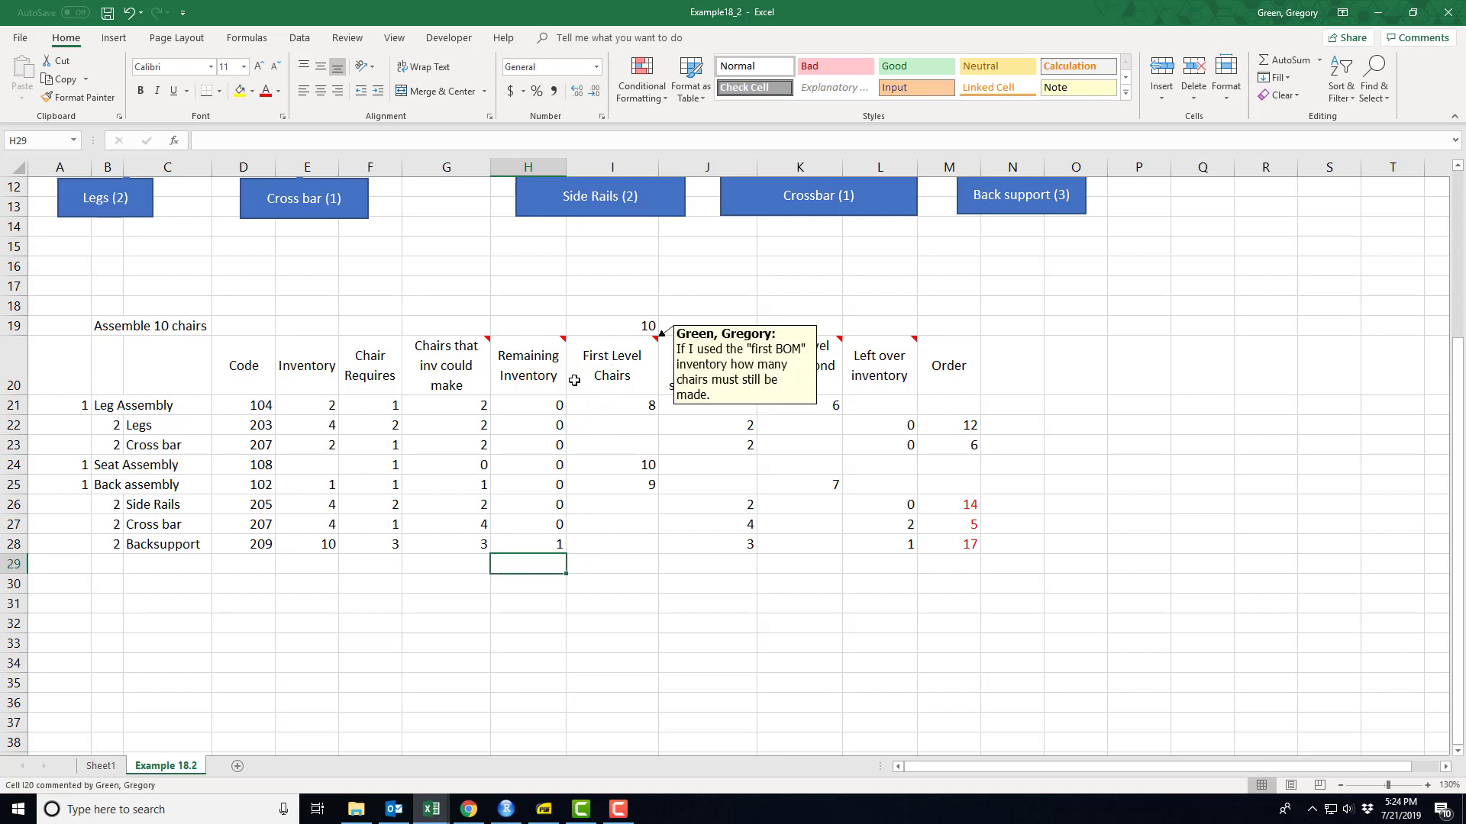
- Check the "Chairs that inv could make" cells of the three first-level assemblies, G21, G24 and G25
left_click(454, 407)
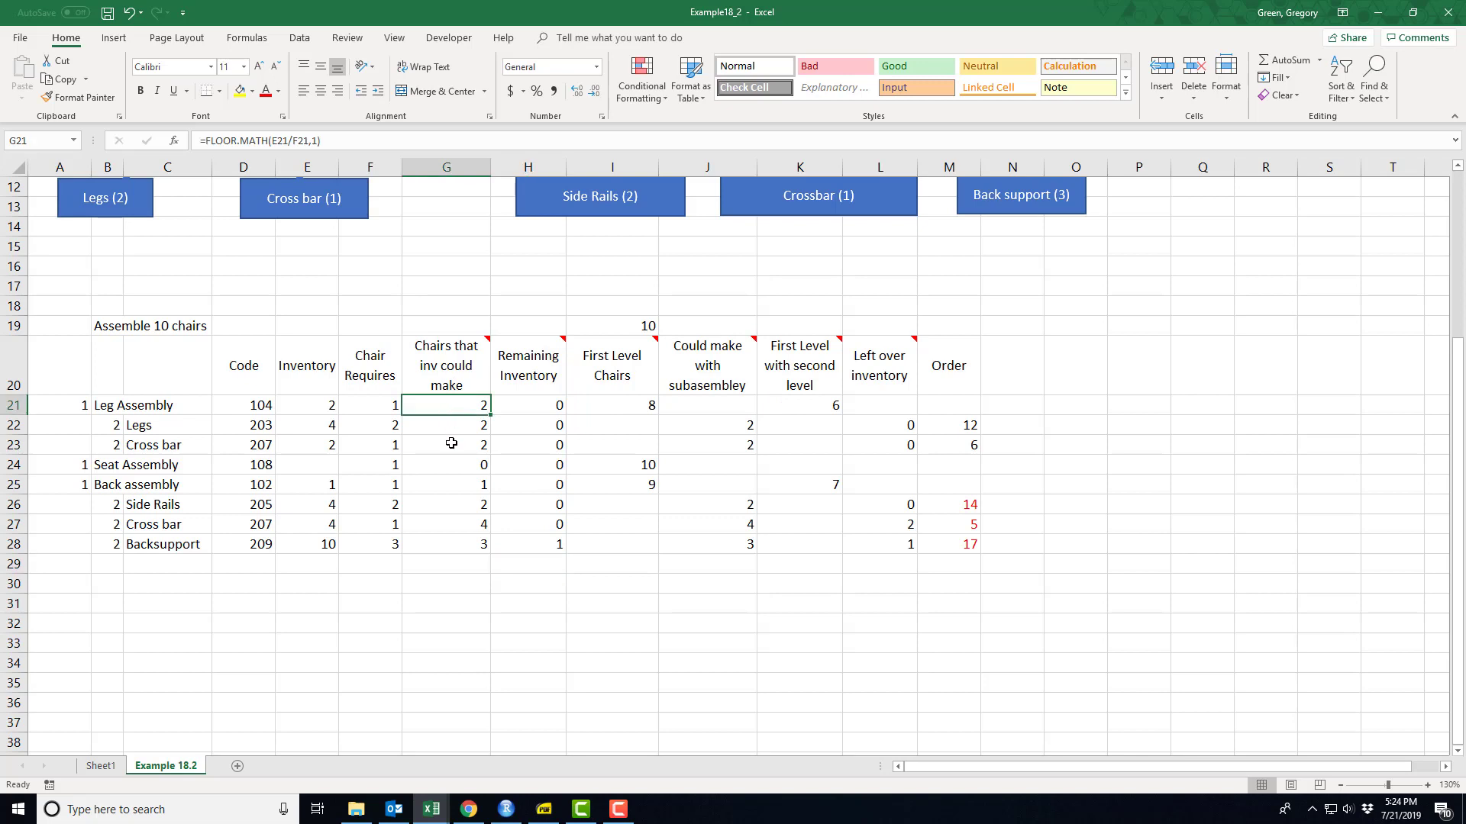
left_click(441, 466)
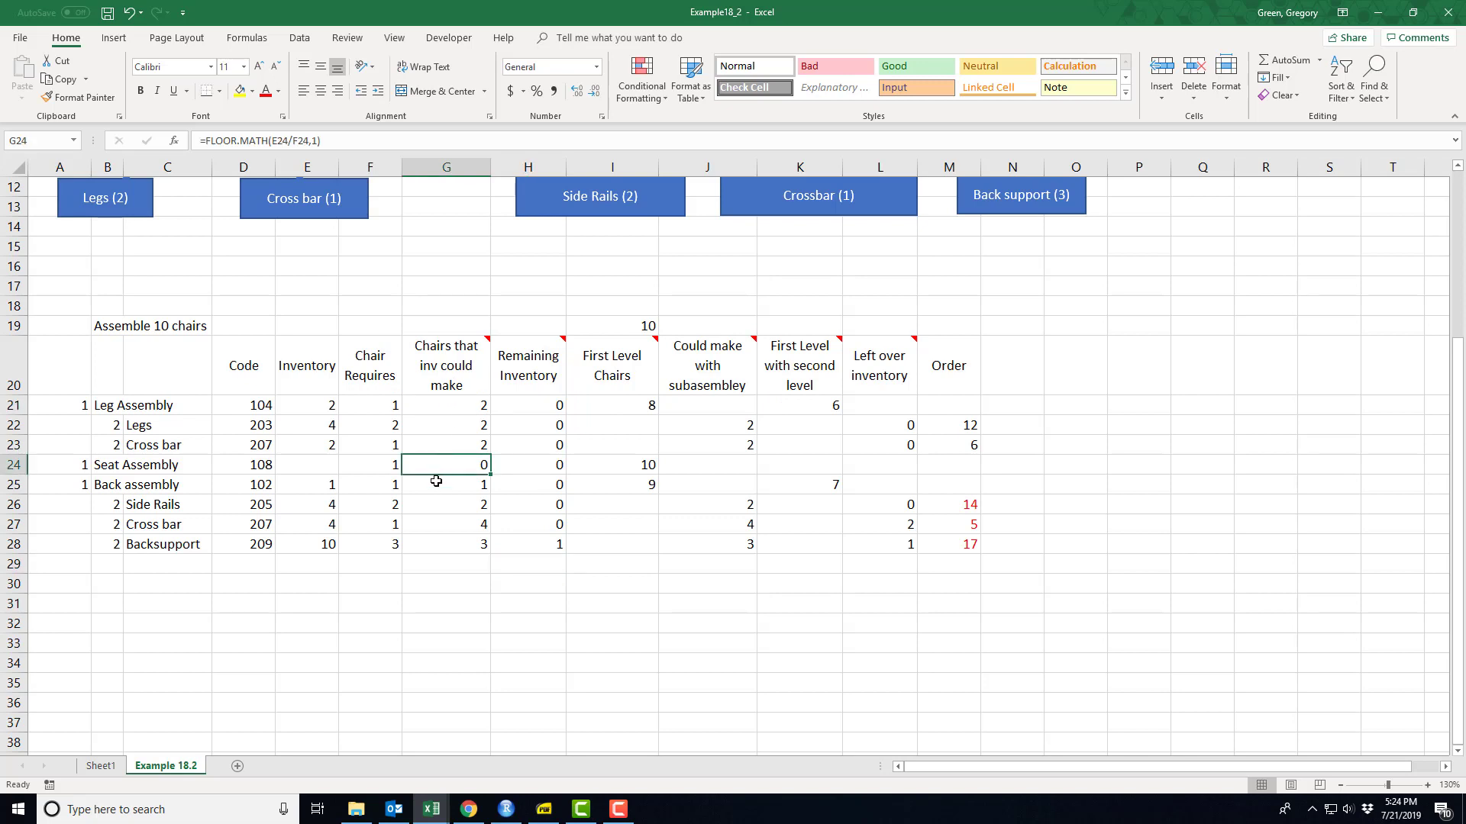
left_click(437, 489)
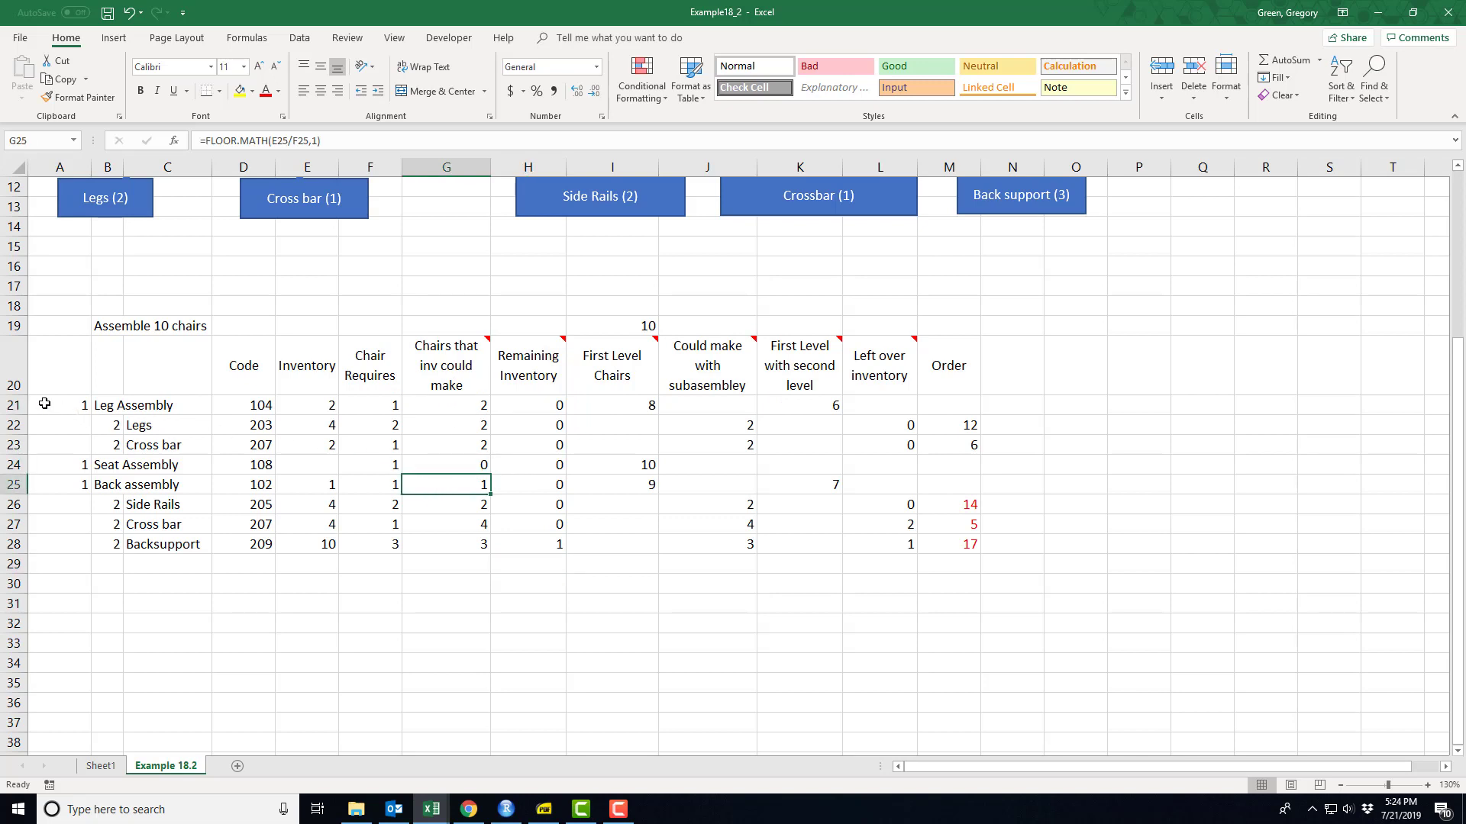
- Fill the Leg Assembly row A21:M21 with light orange and copy its formatting to the Seat Assembly and Back assembly rows
left_click_drag(78, 406, 942, 406)
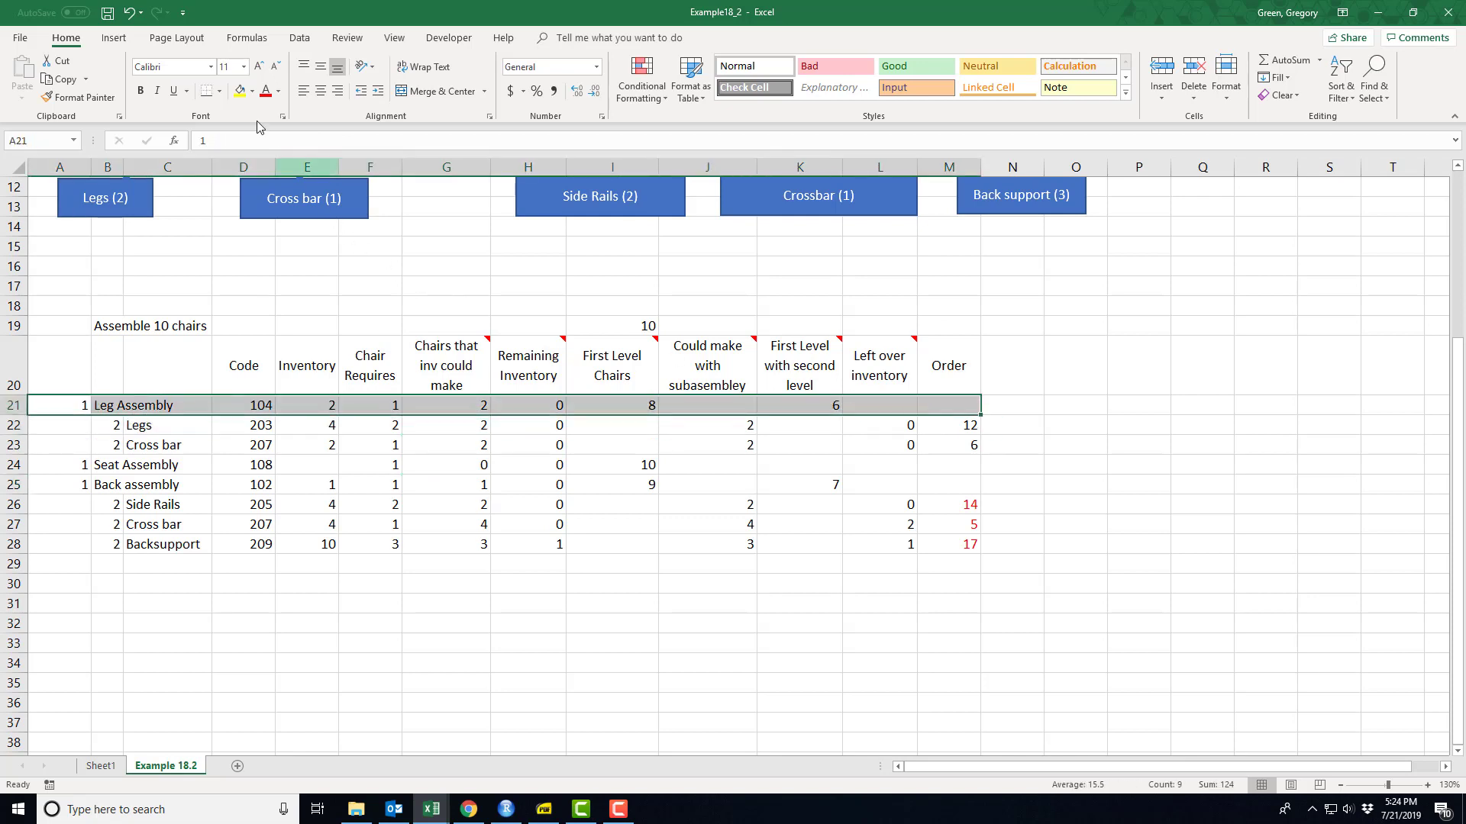
left_click(252, 91)
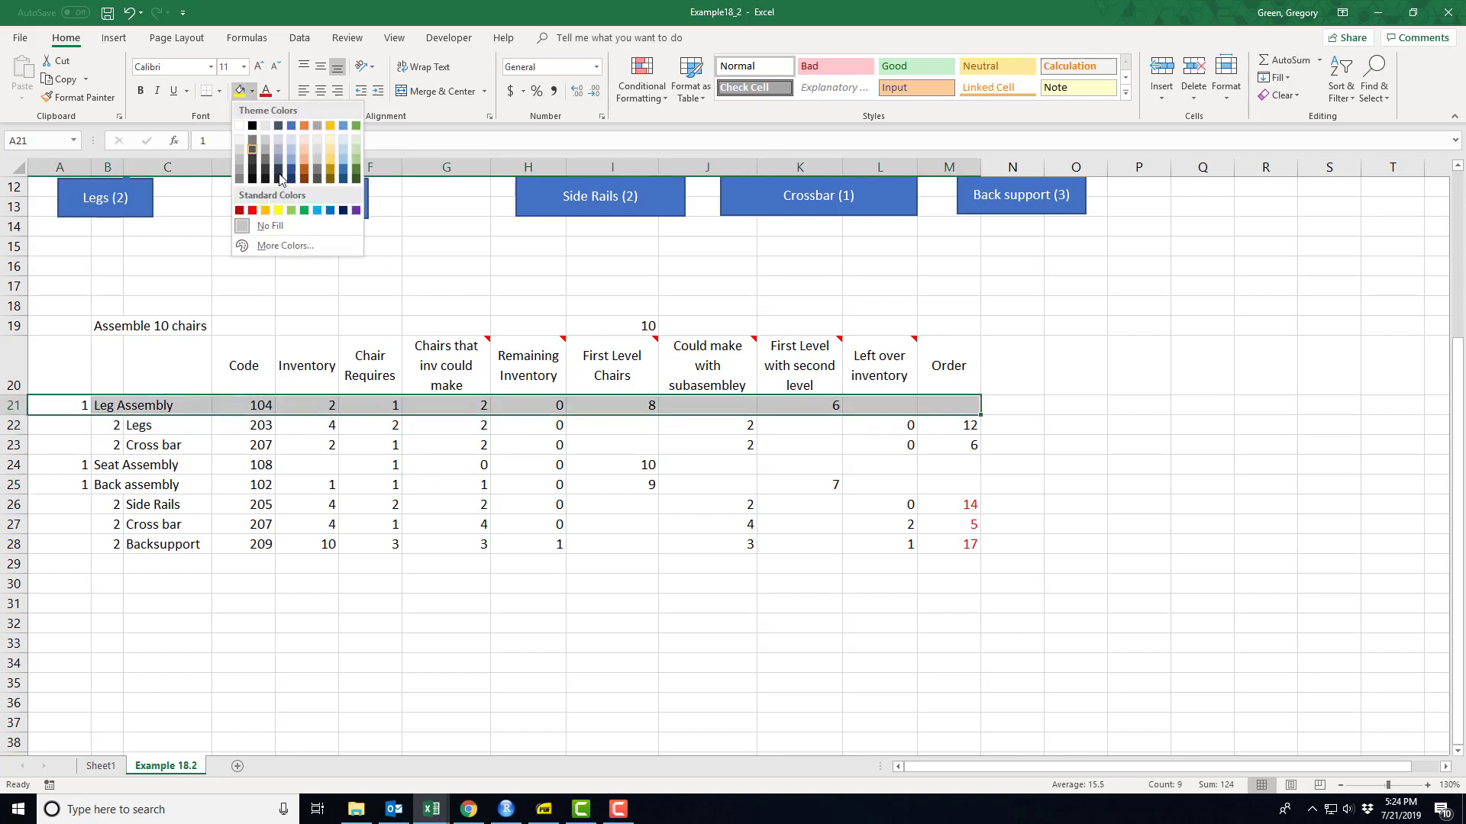
left_click(304, 141)
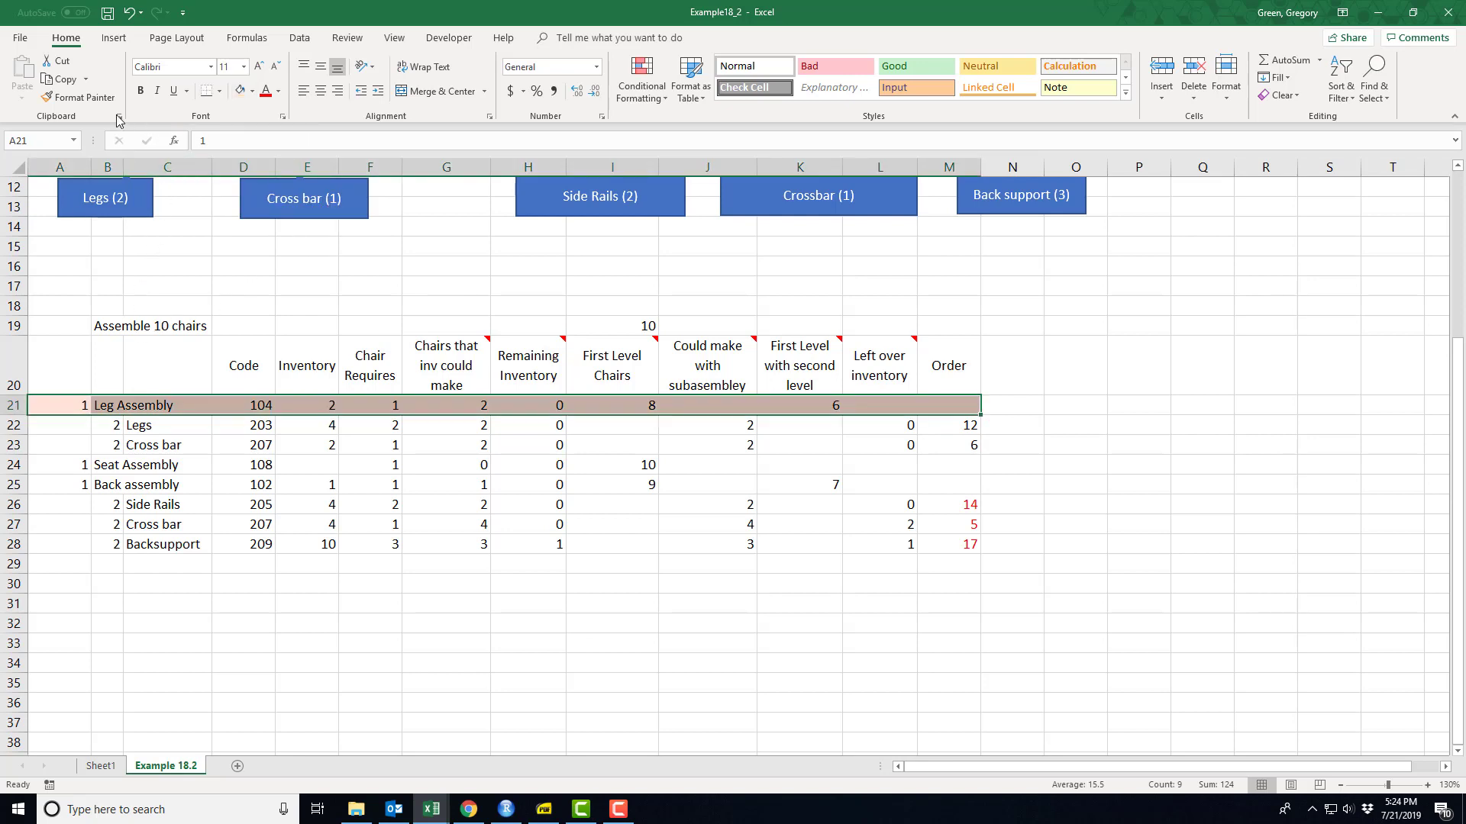
left_click(78, 97)
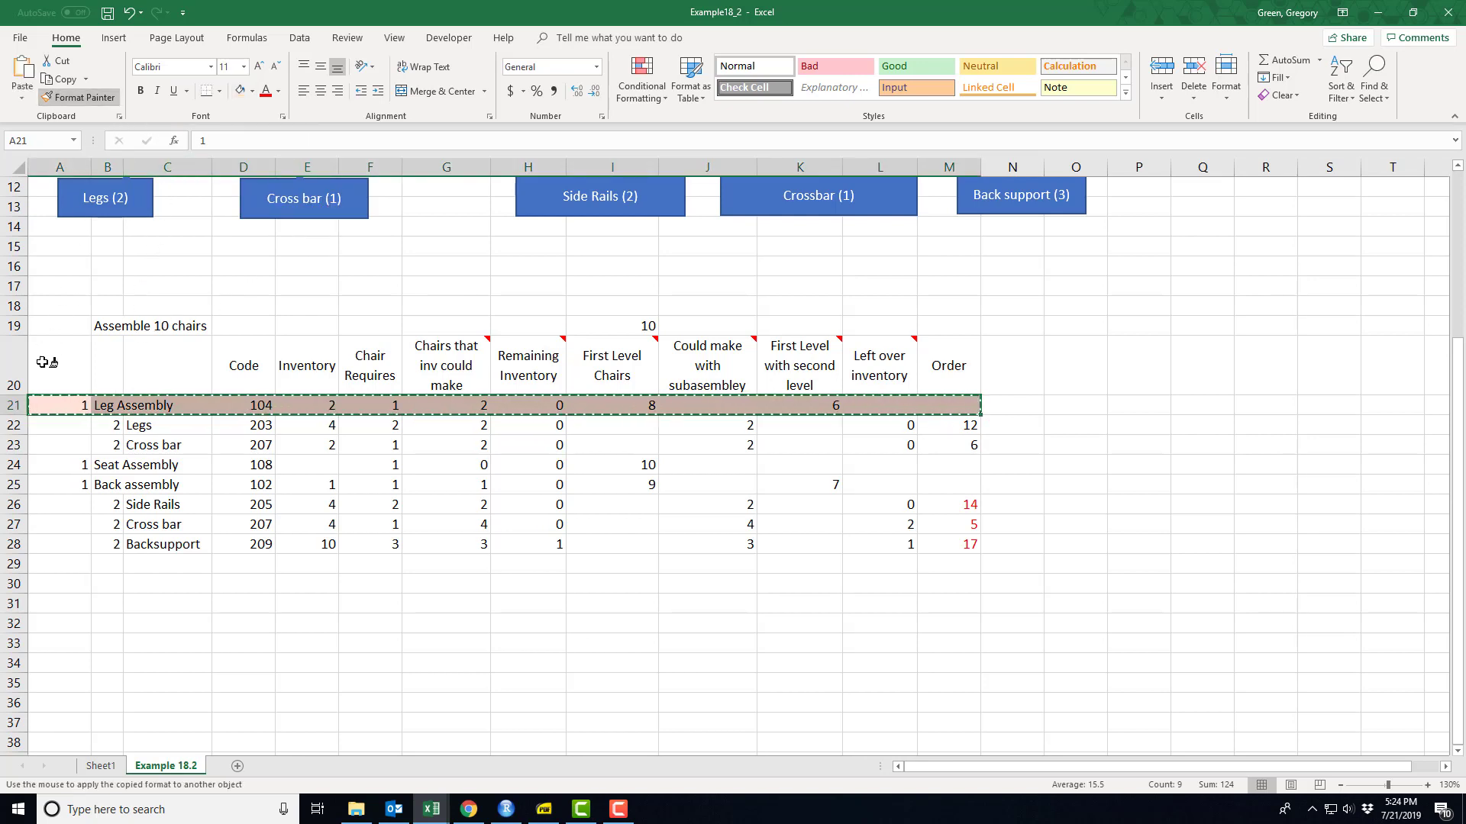
left_click(47, 464)
left_click(97, 97)
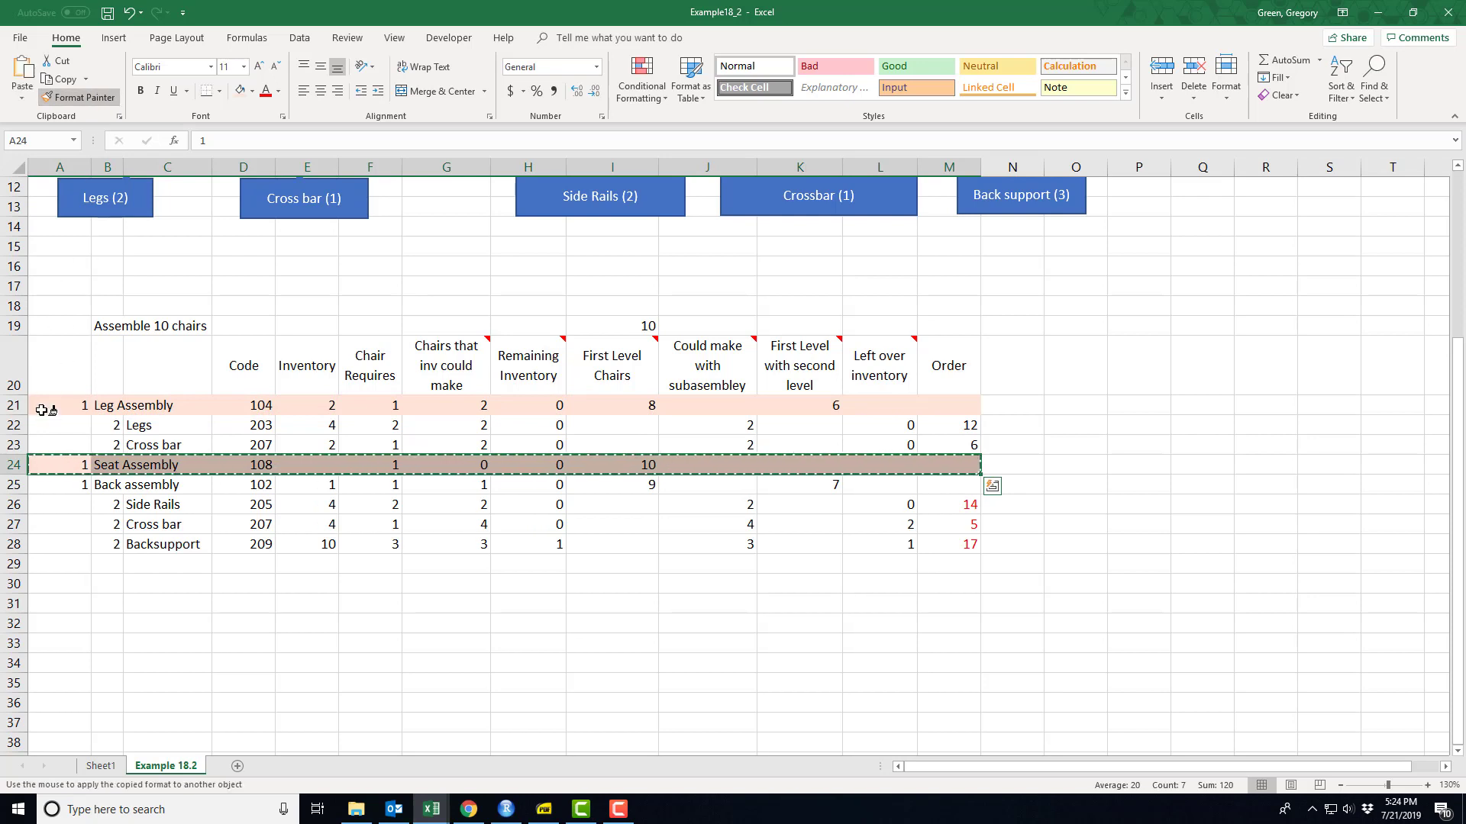
left_click(46, 485)
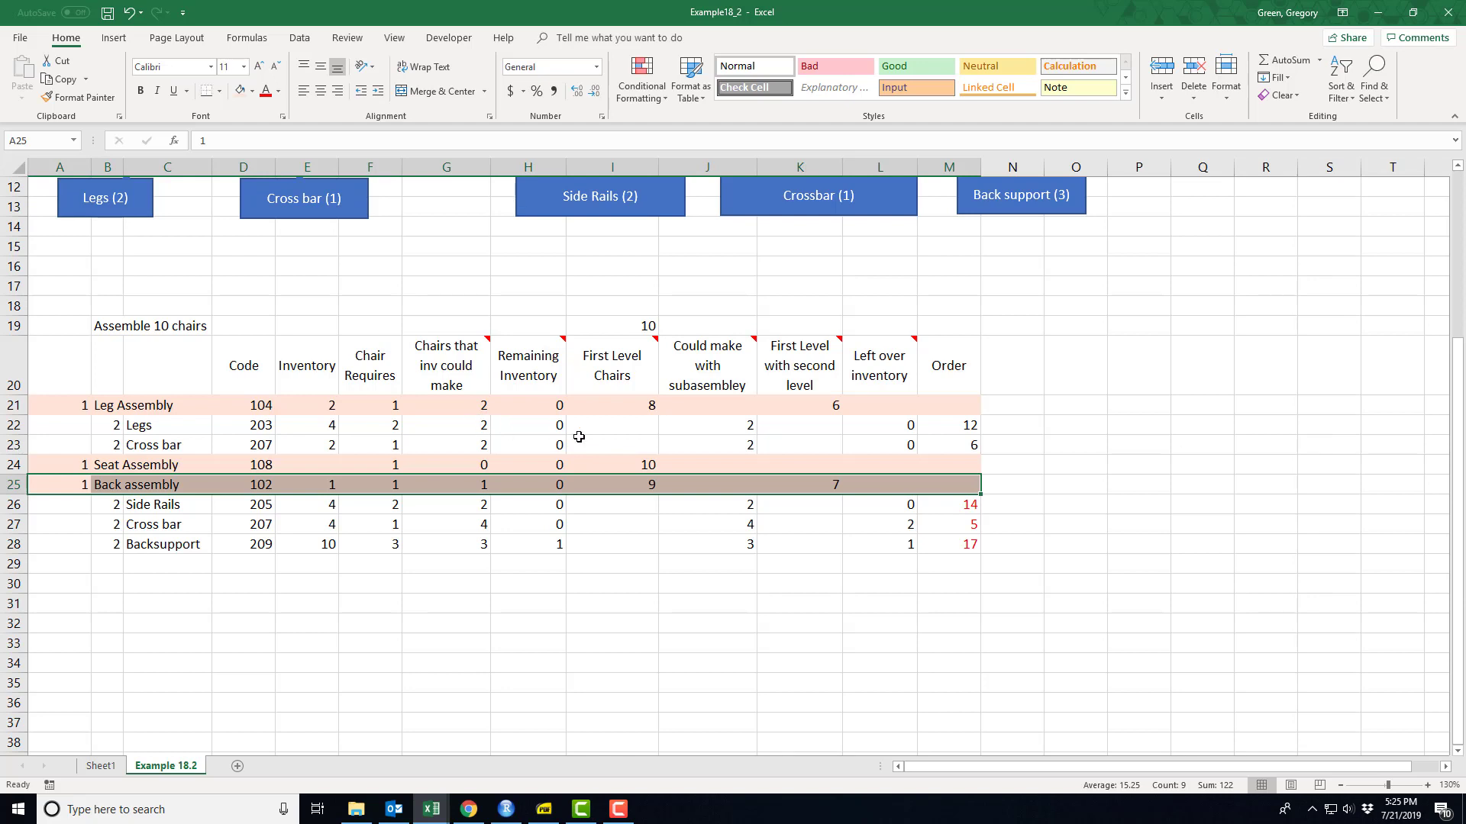
- Examine how the First Level Chairs formulas in I21, I24 and I25 use the chair target in I19
left_click(635, 330)
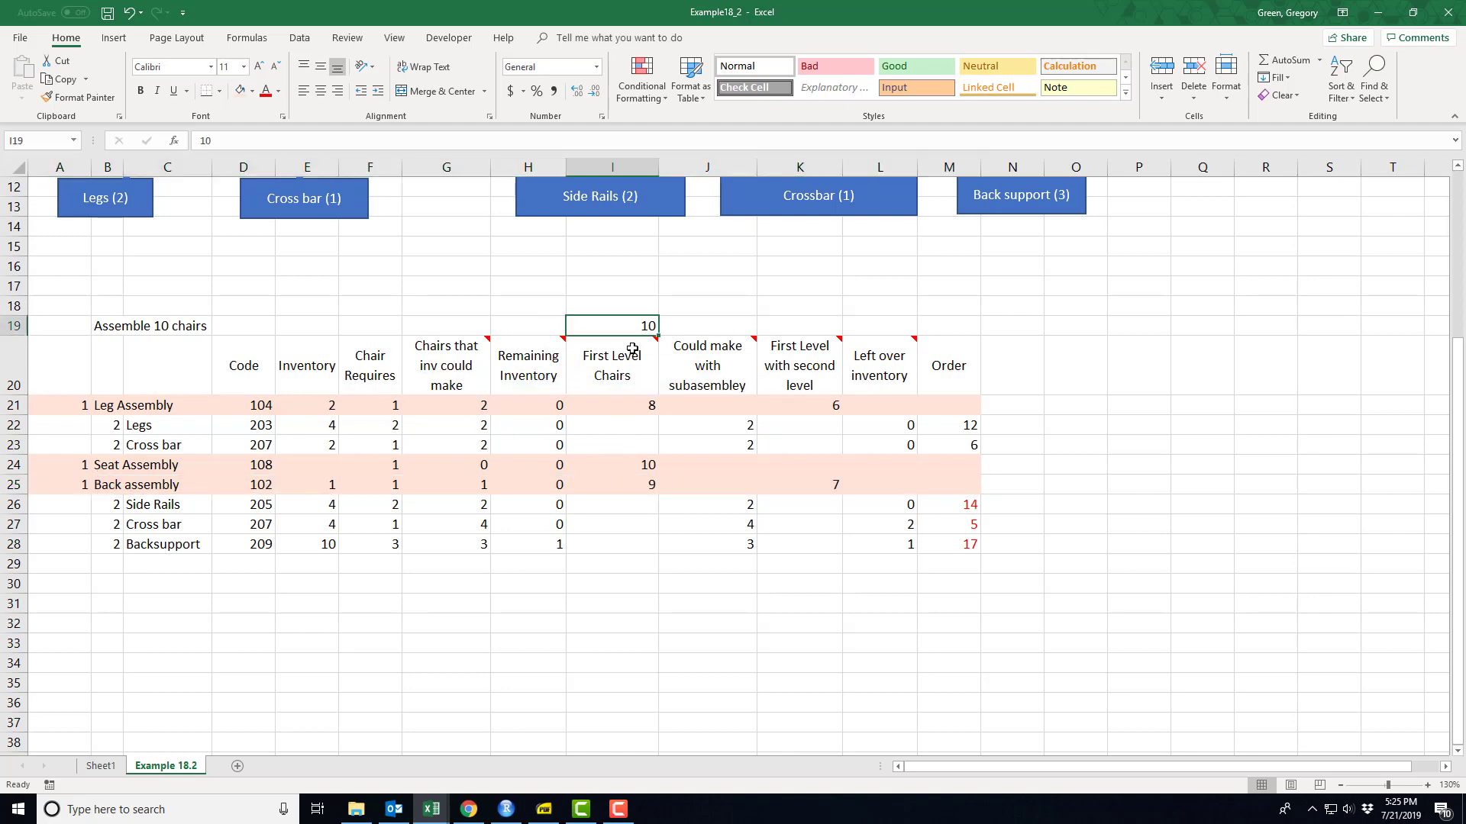
left_click(645, 404)
key("F2")
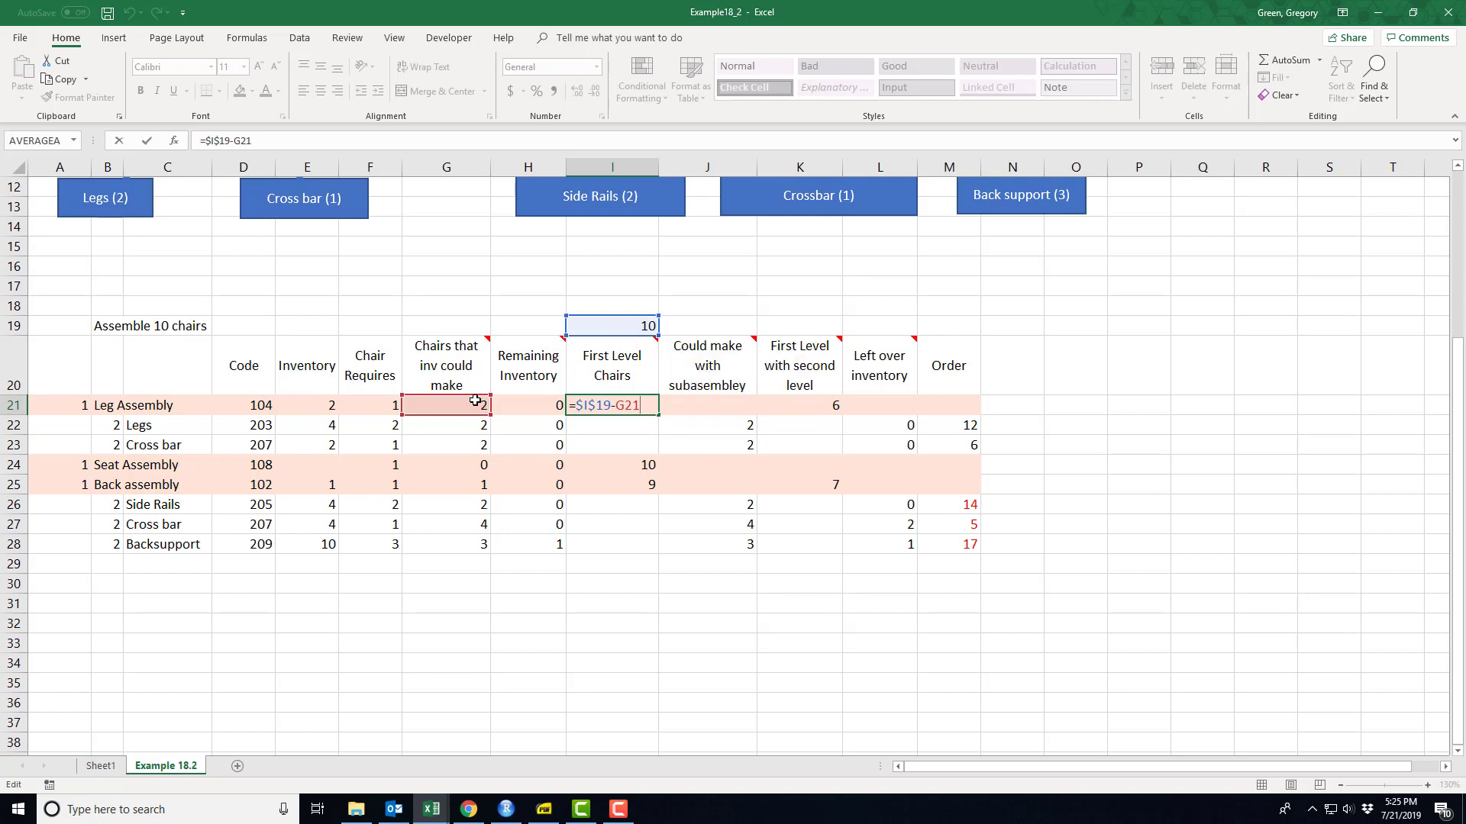
key("Return")
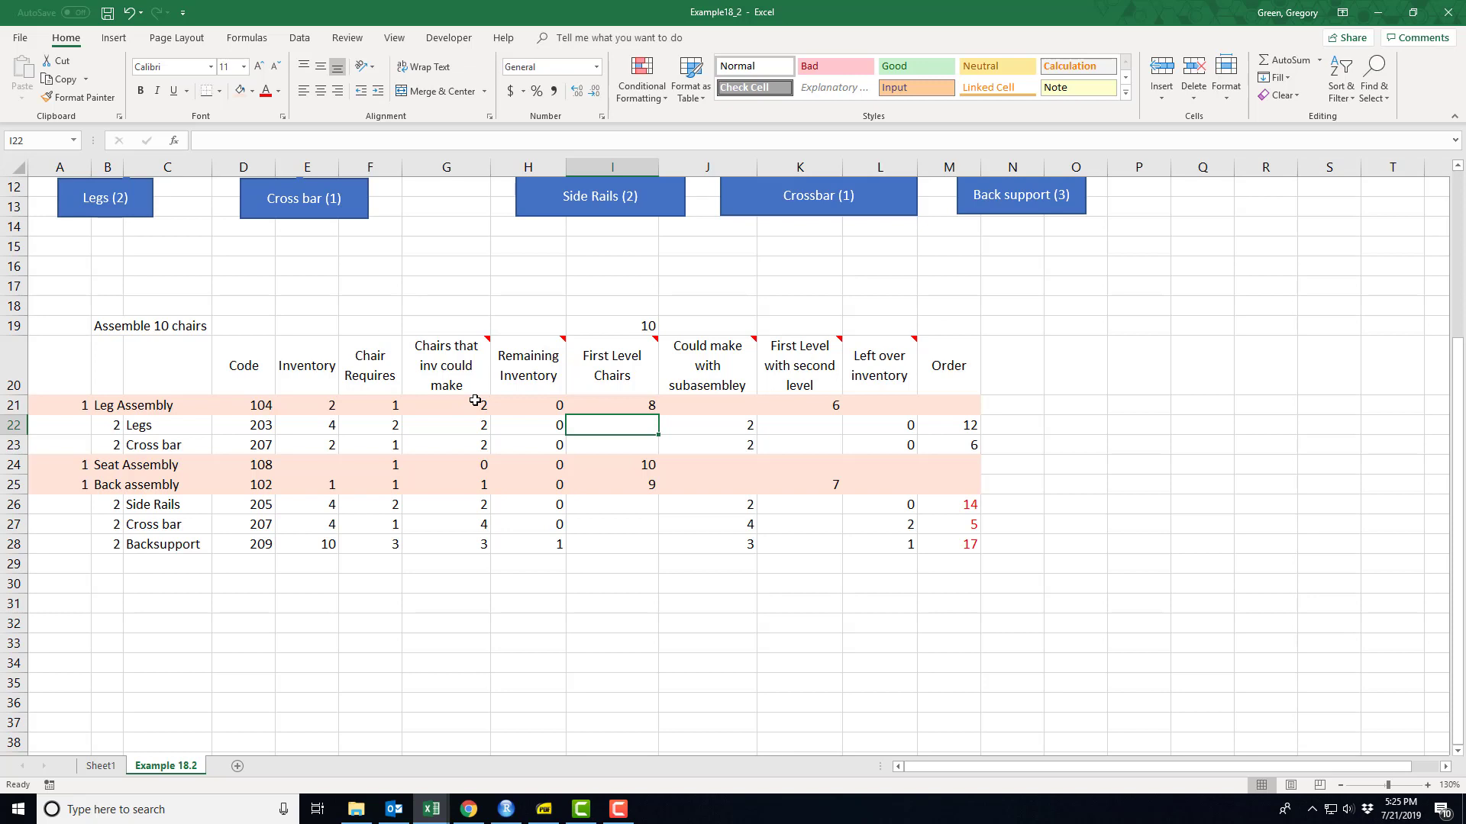
key("Down")
key("Down")
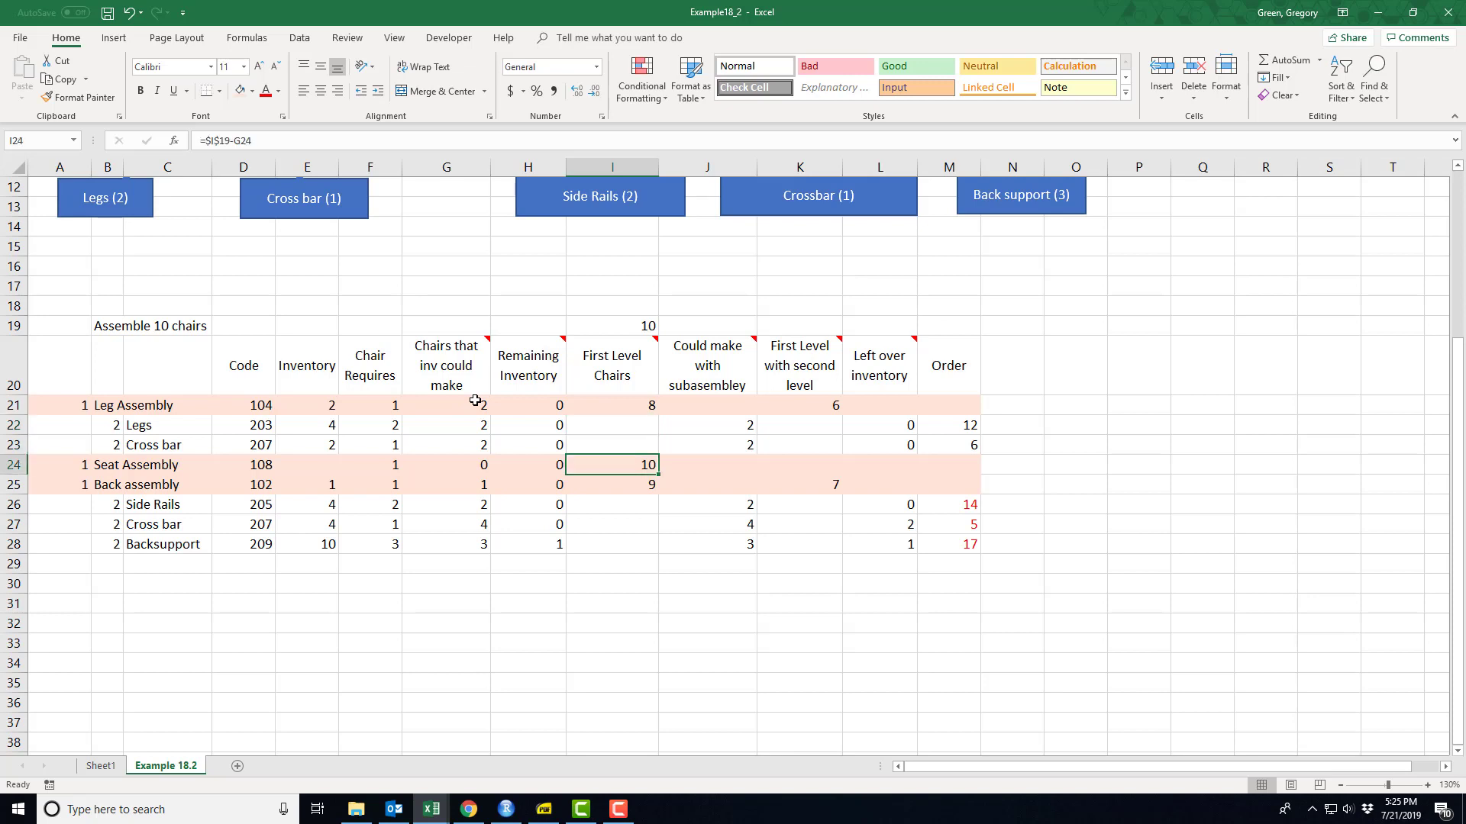
key("F2")
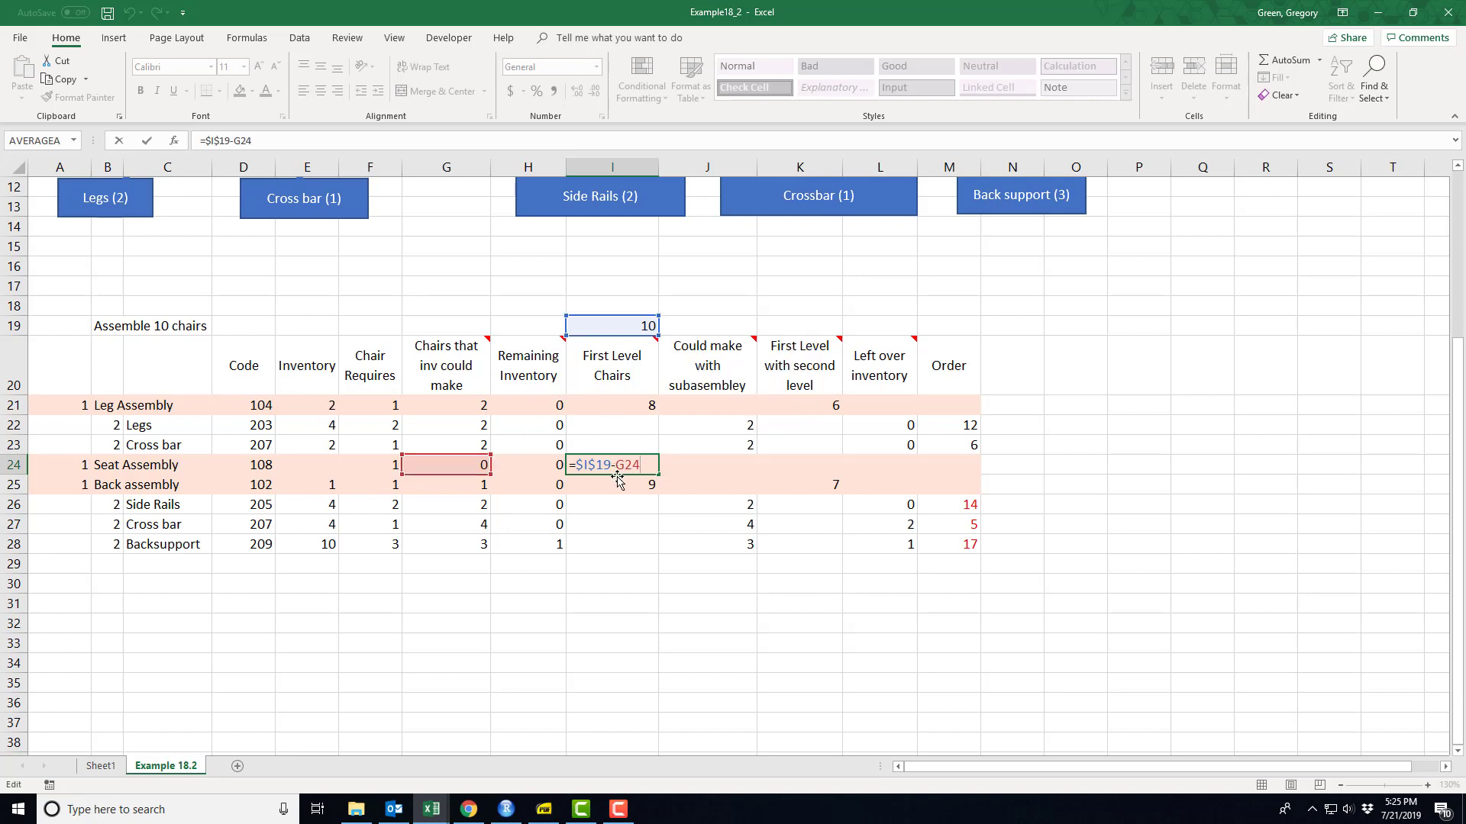
key("Return")
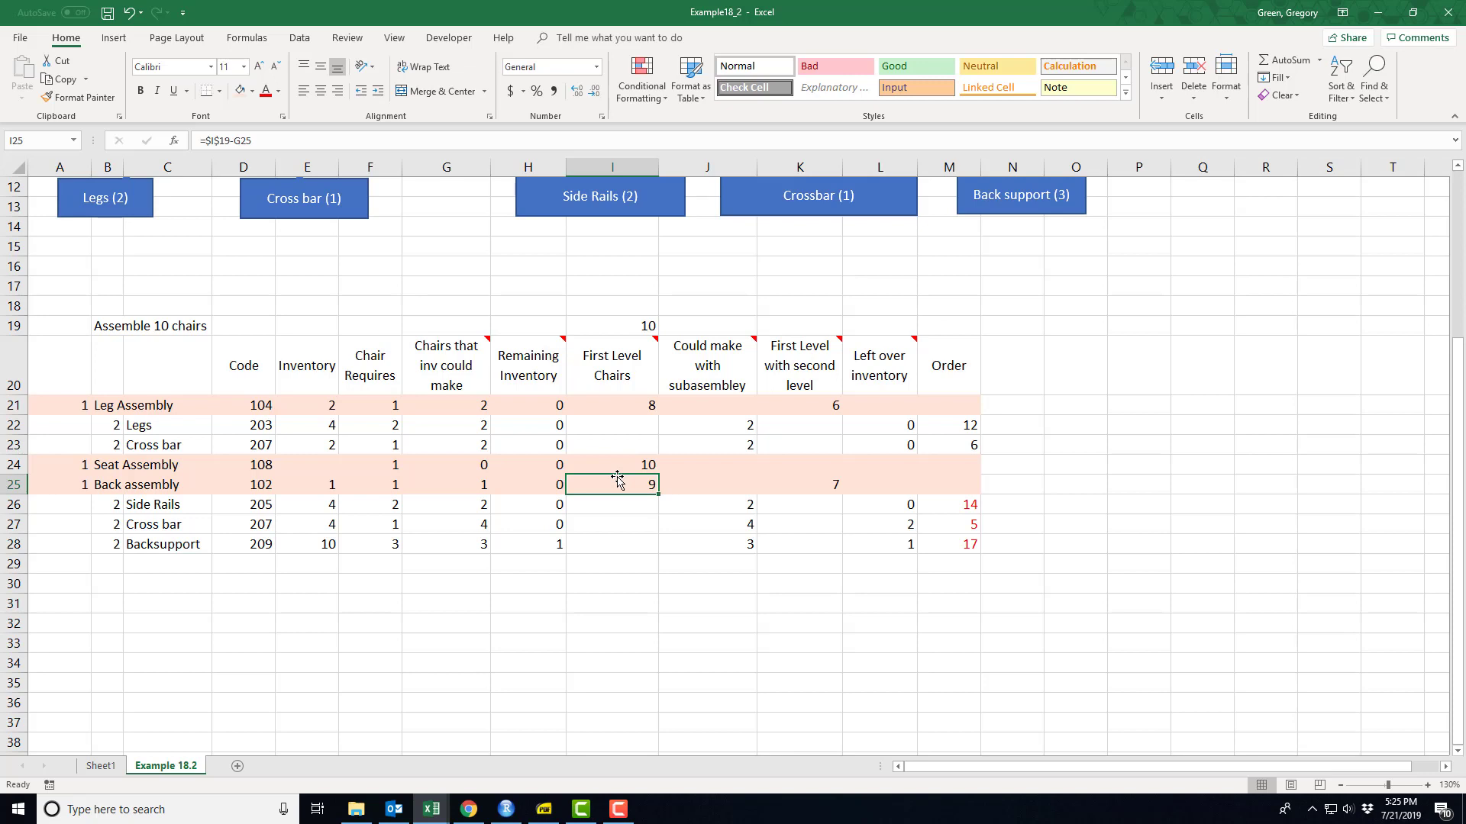
double_click(618, 484)
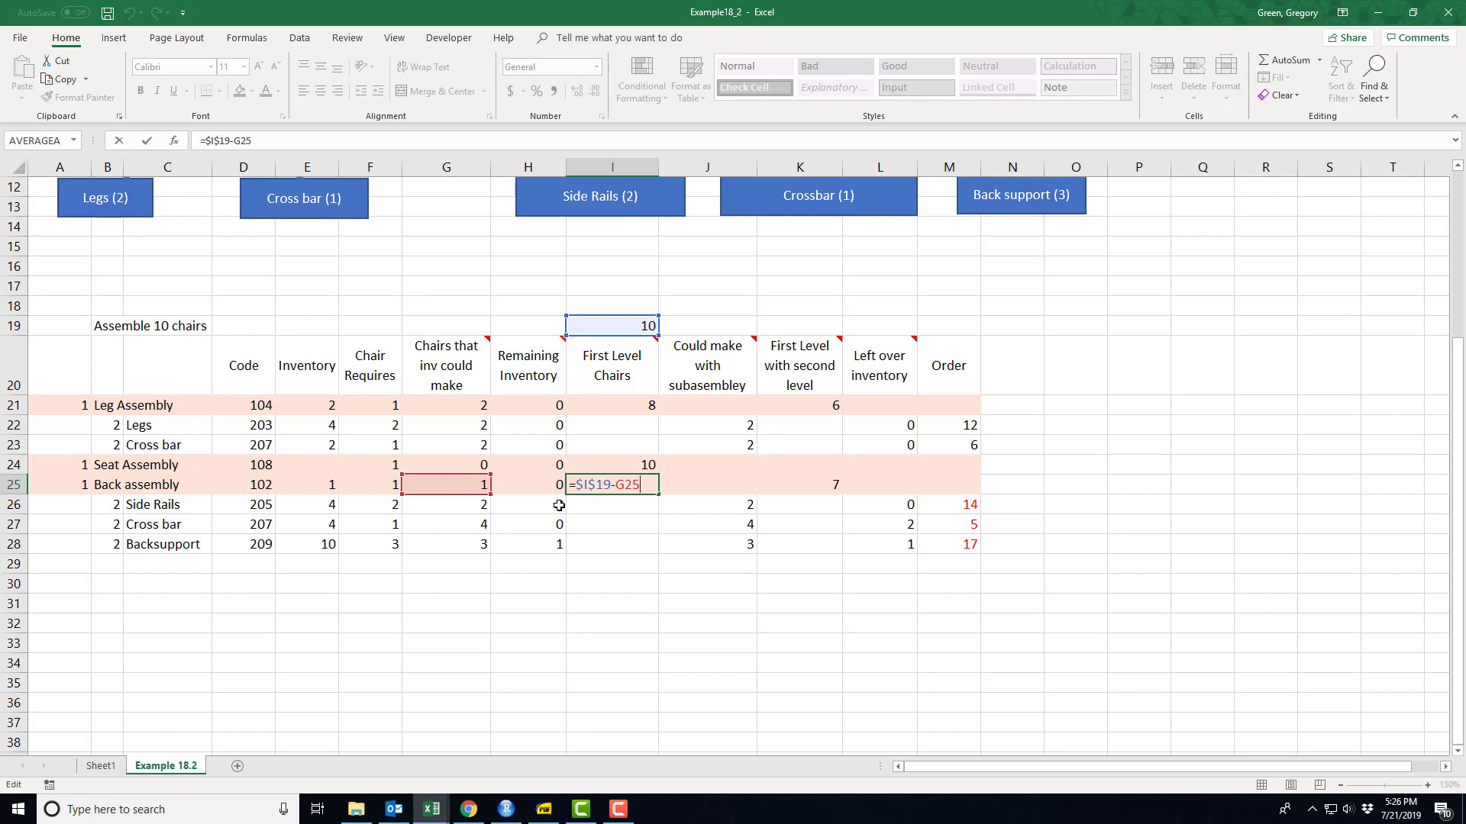
key("Return")
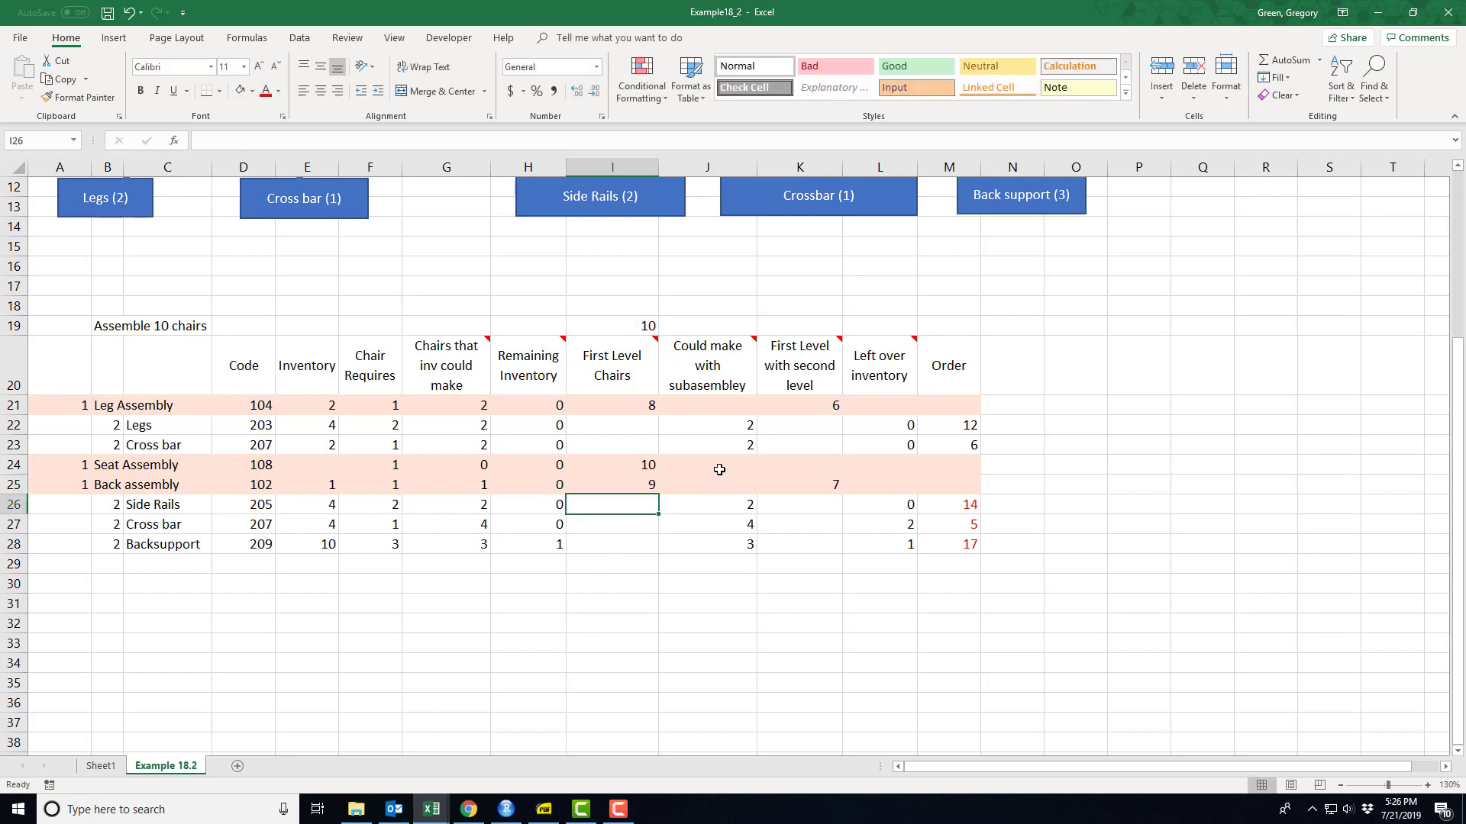
- Trace the references of the "Could make with subassembley" formulas in J22, J23 and J26 to J28
left_click(716, 422)
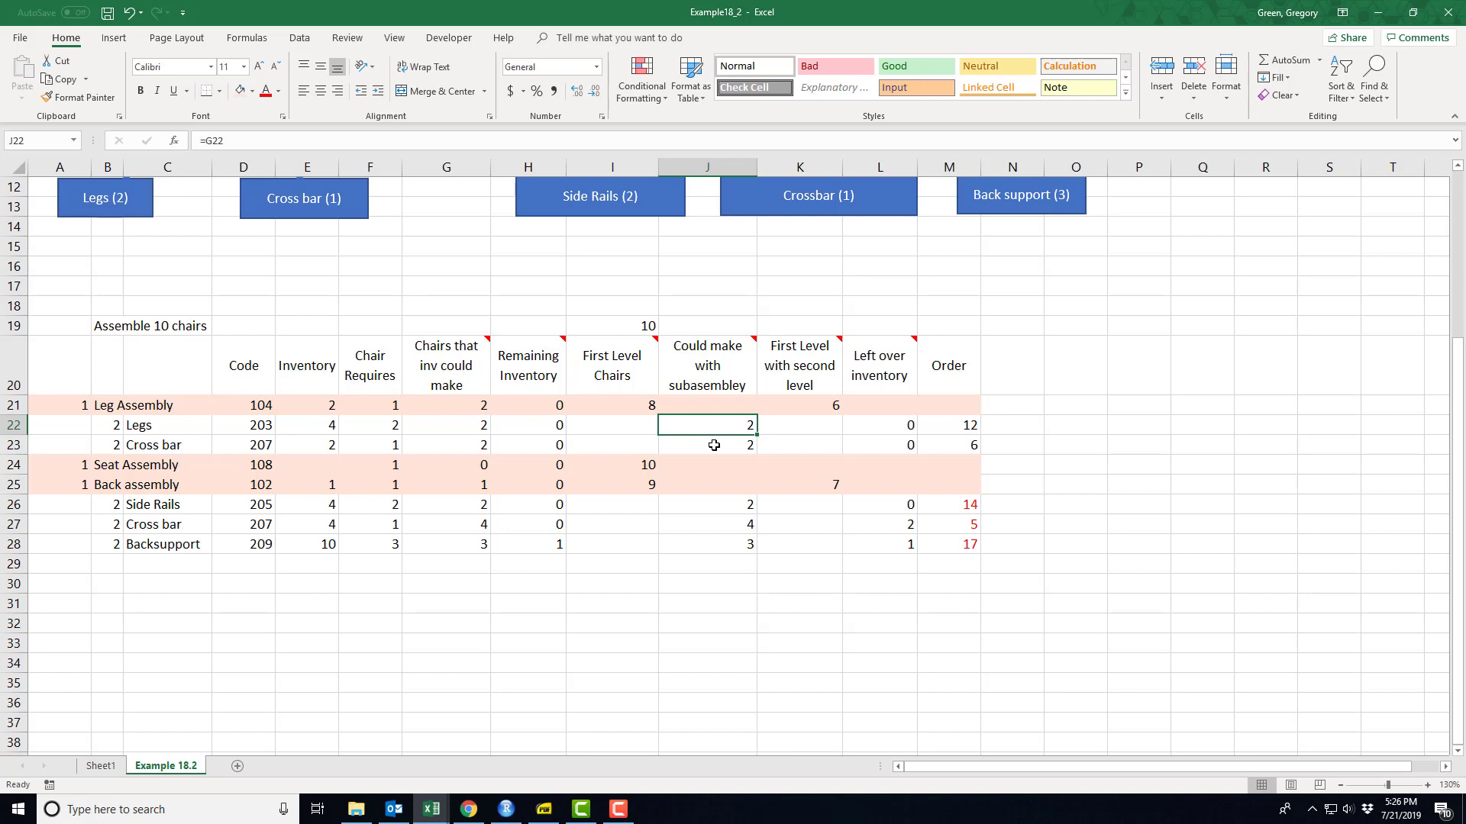
key("F2")
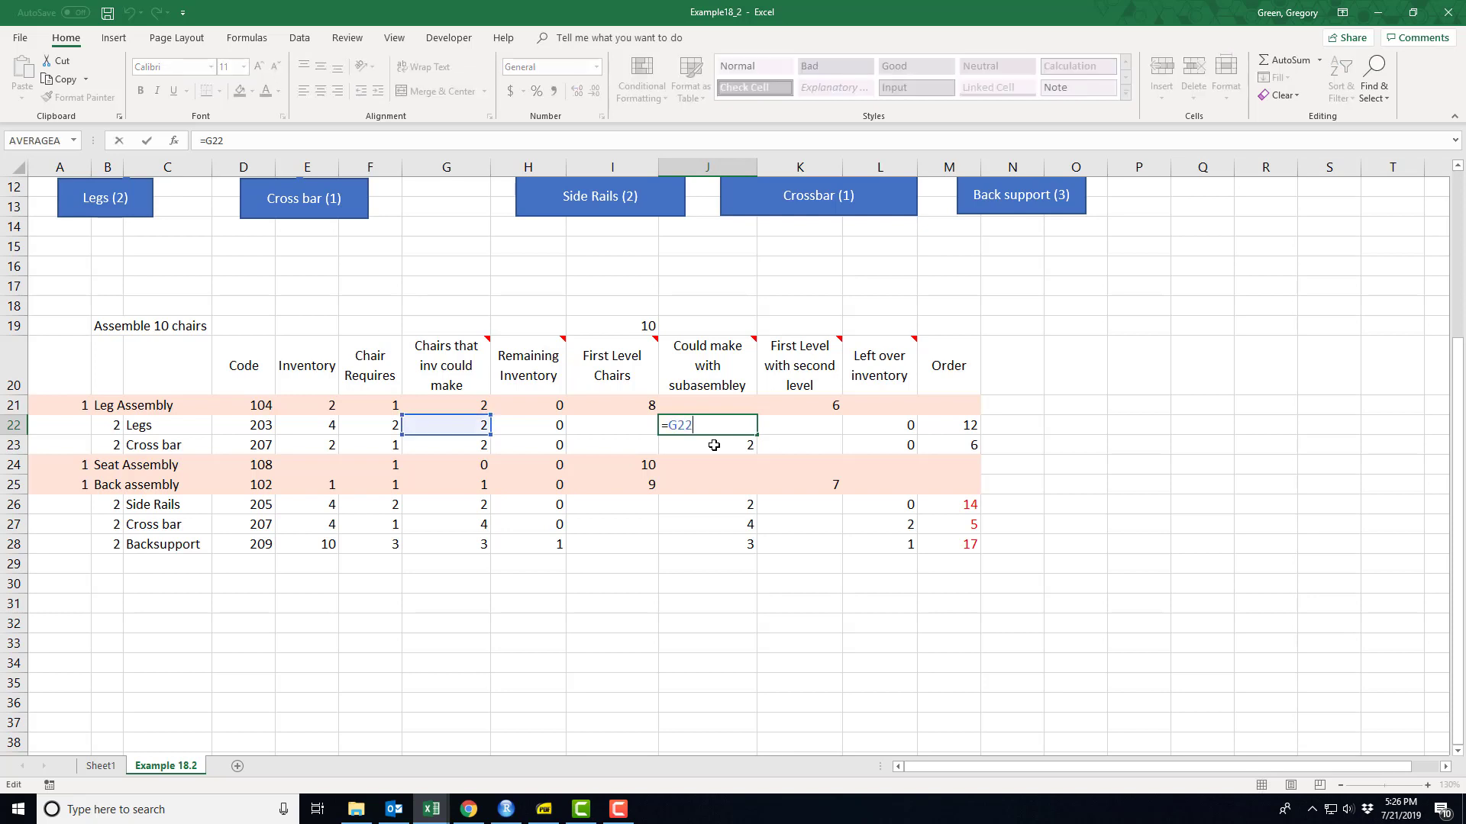
key("Return")
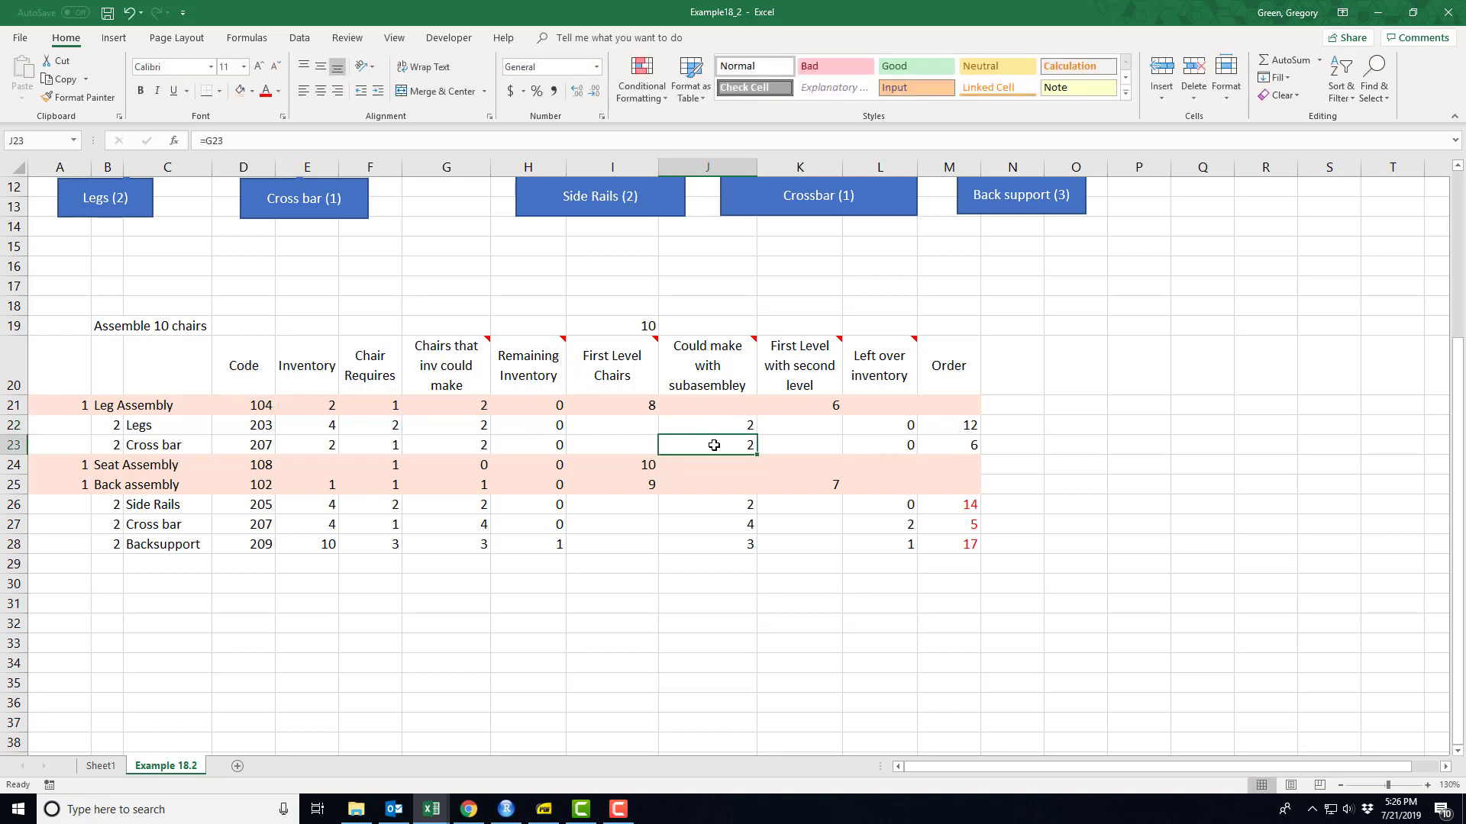
key("F2")
key("Return")
key("Down")
key("Down")
key("F2")
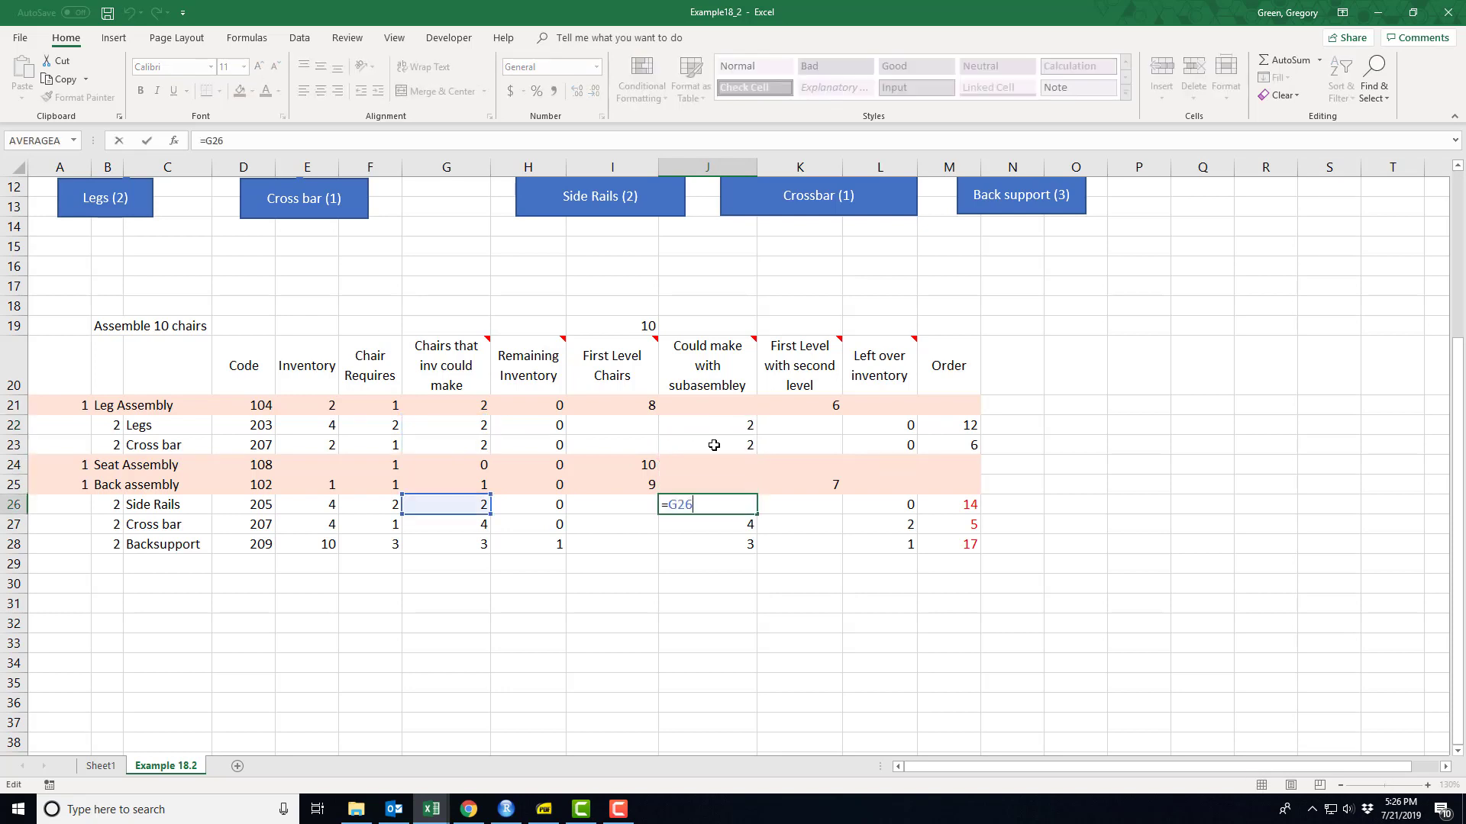
key("Return")
key("F2")
key("Return")
key("F2")
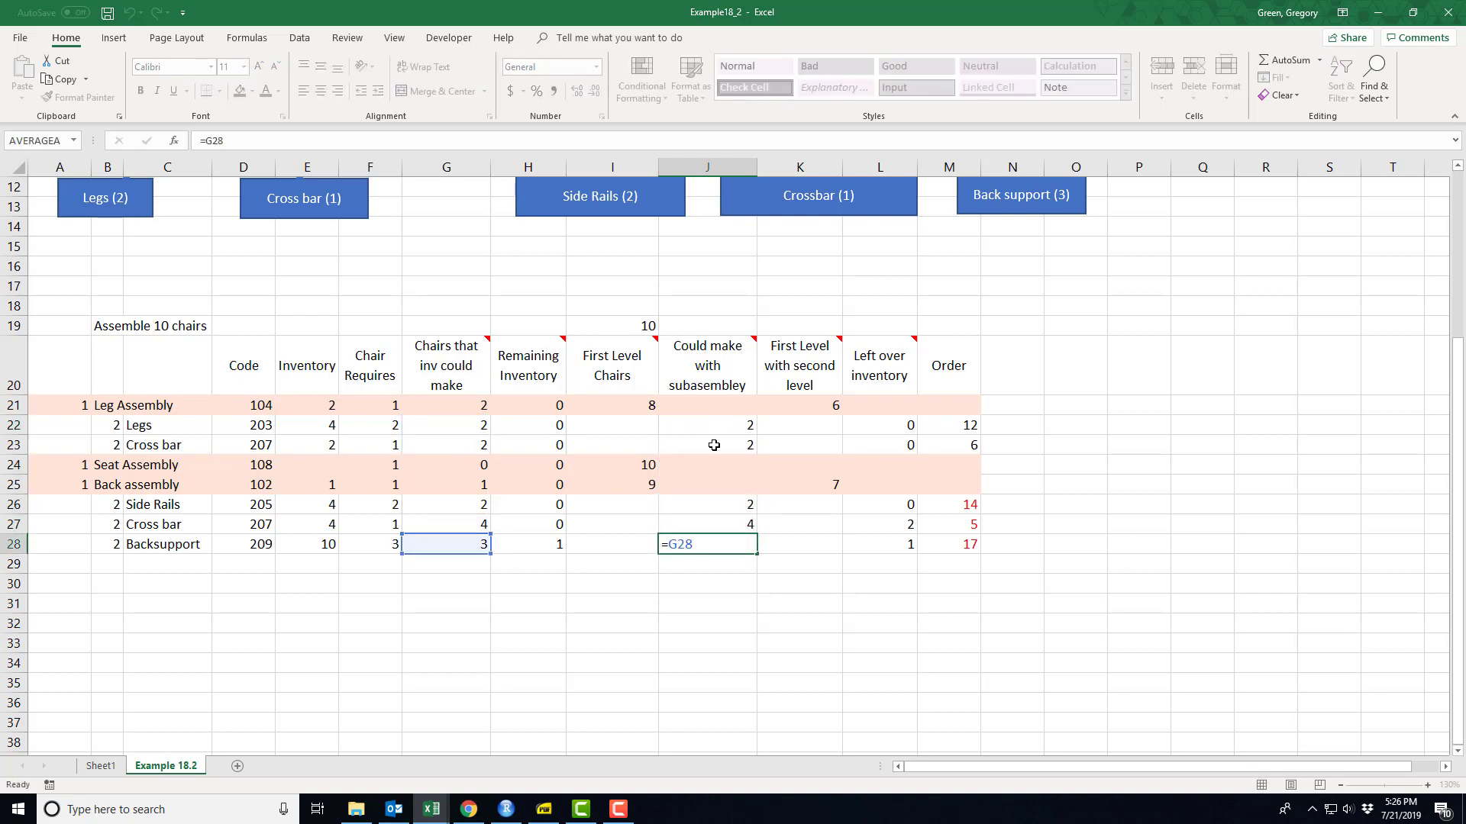
key("Return")
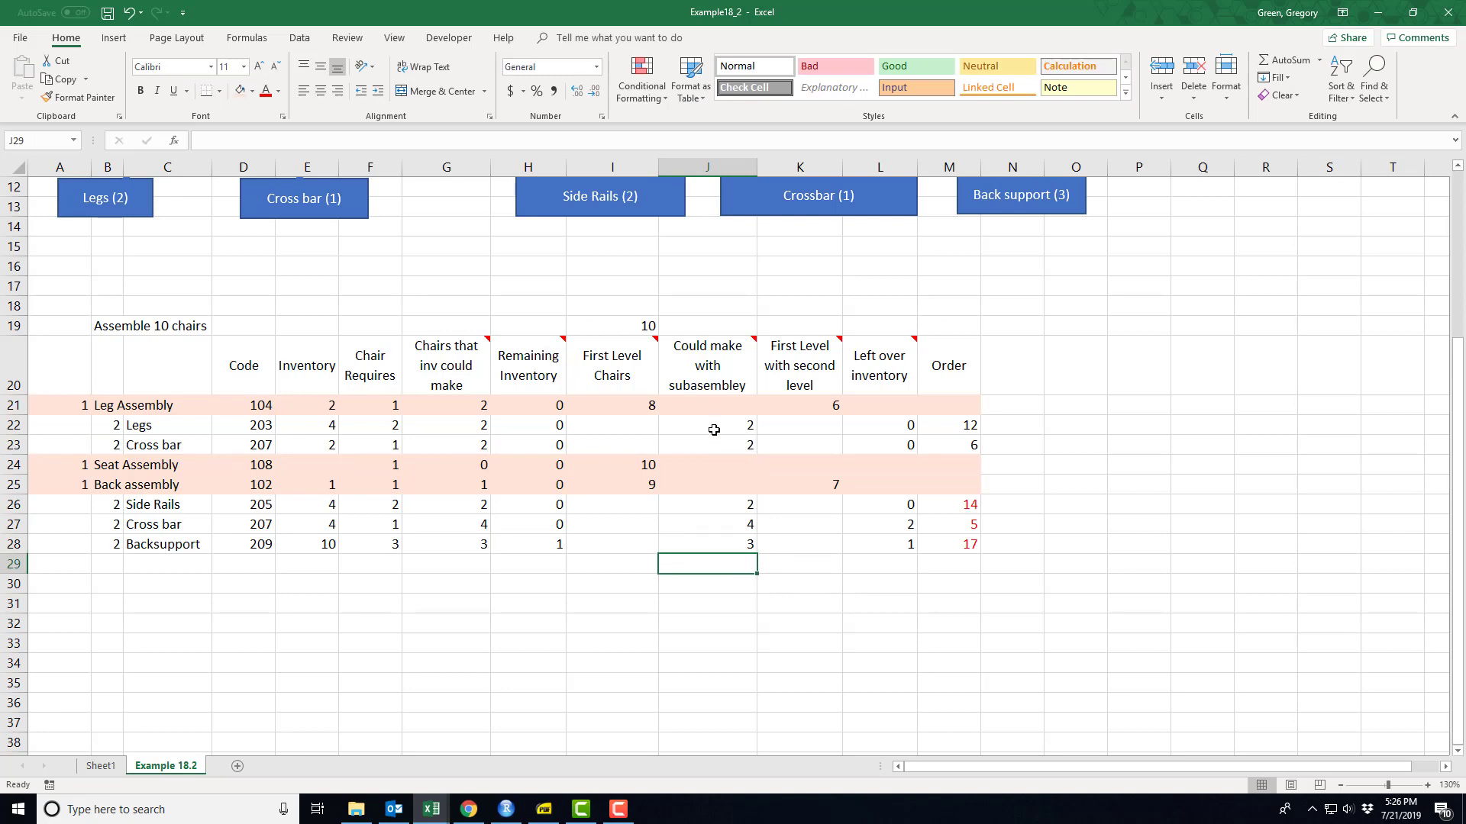
- Compare J22 and J23, and inspect the MIN formulas for "First Level with second level" in K21 and K25
left_click(714, 430)
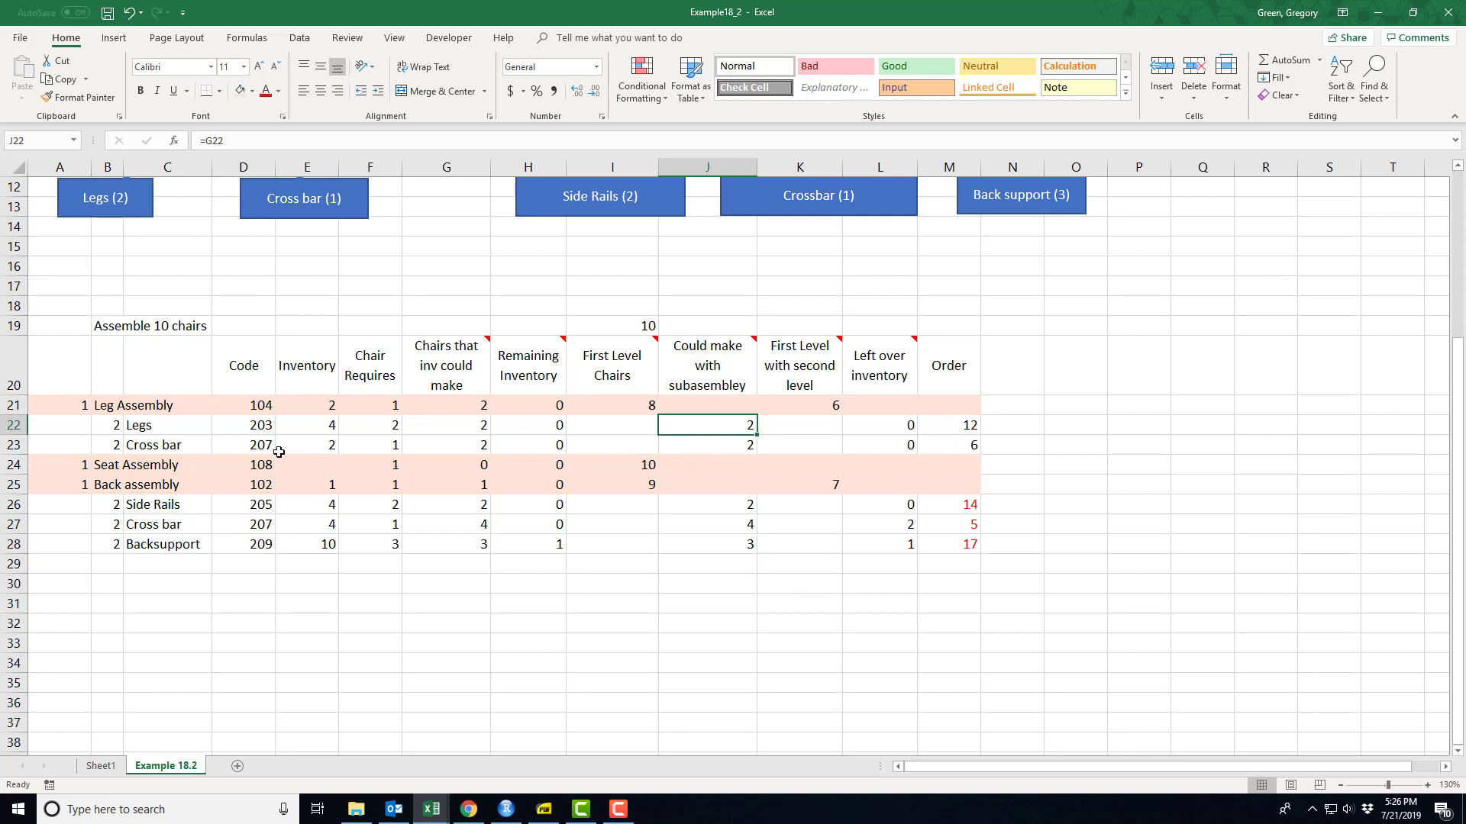
left_click(683, 449)
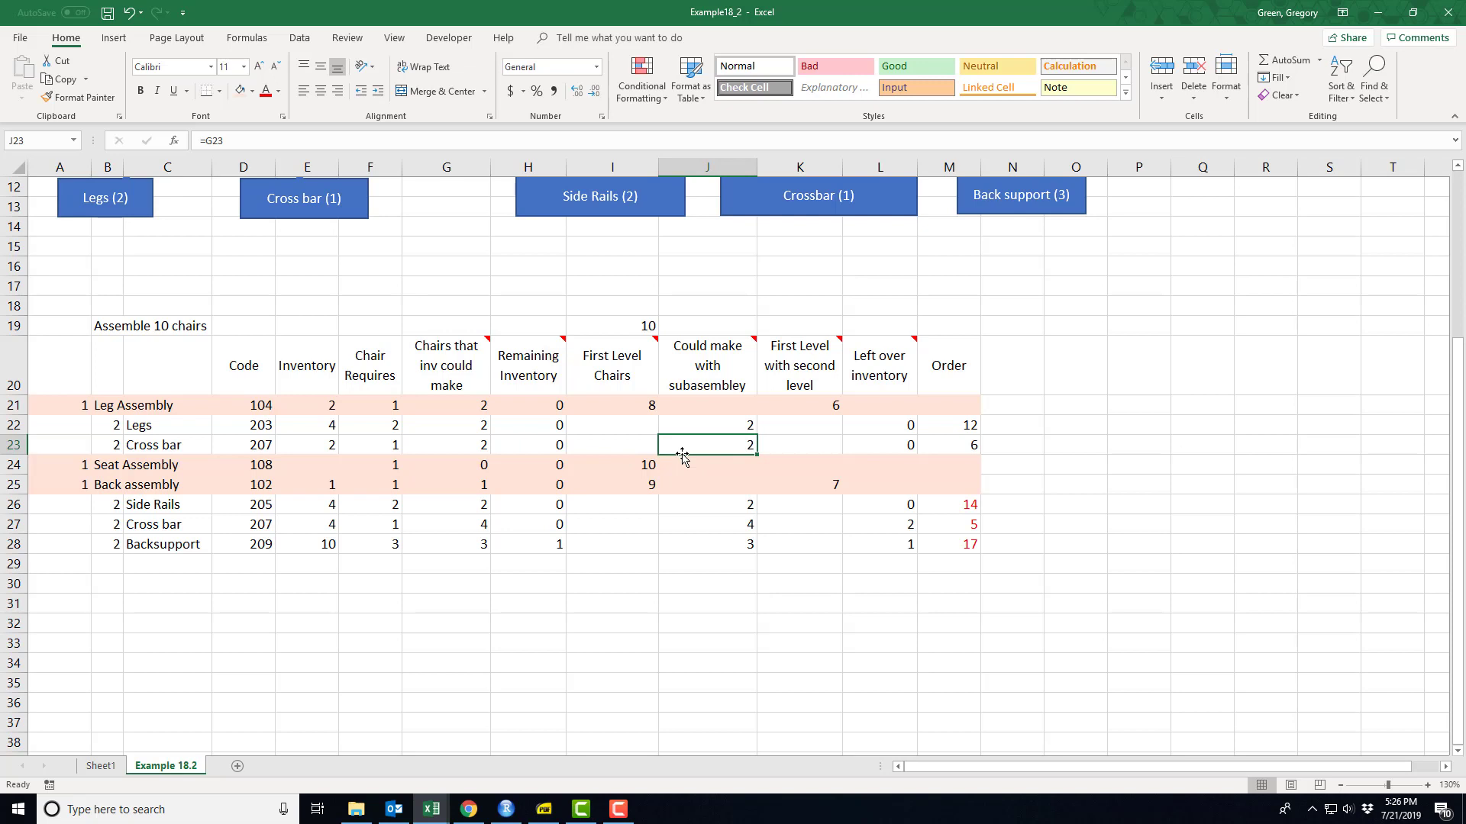
left_click(801, 406)
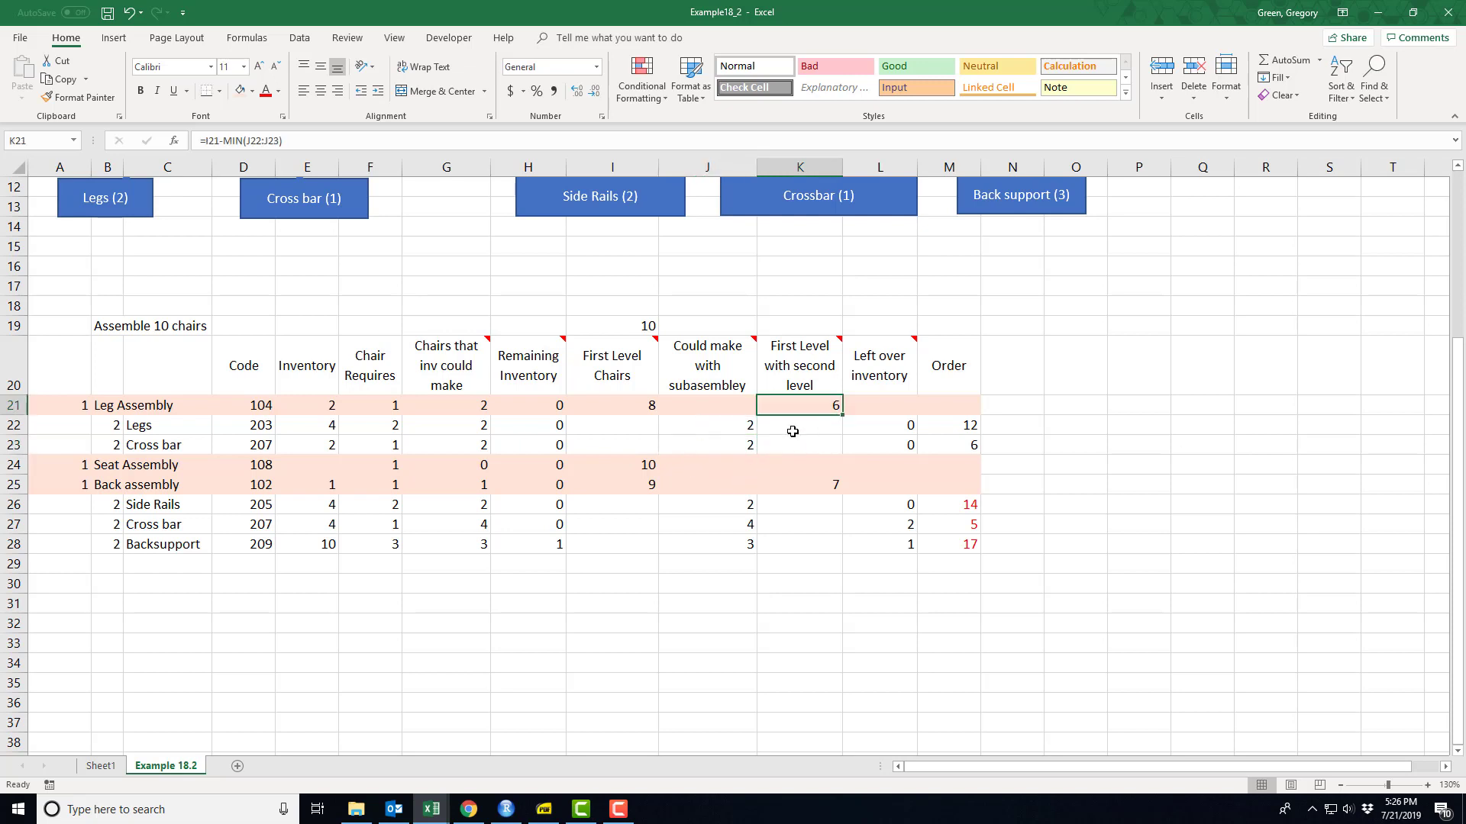
key("F2")
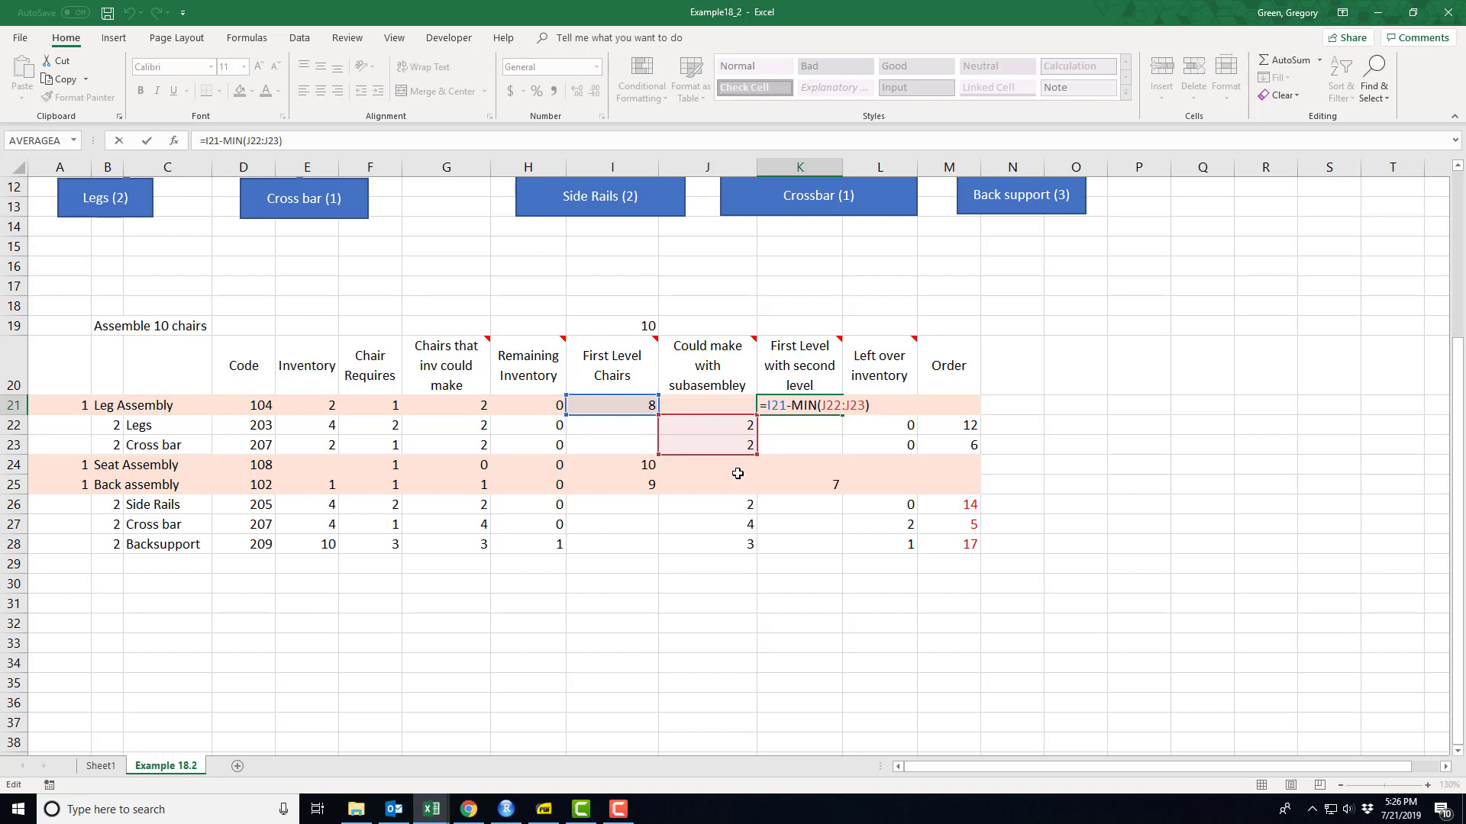
key("Return")
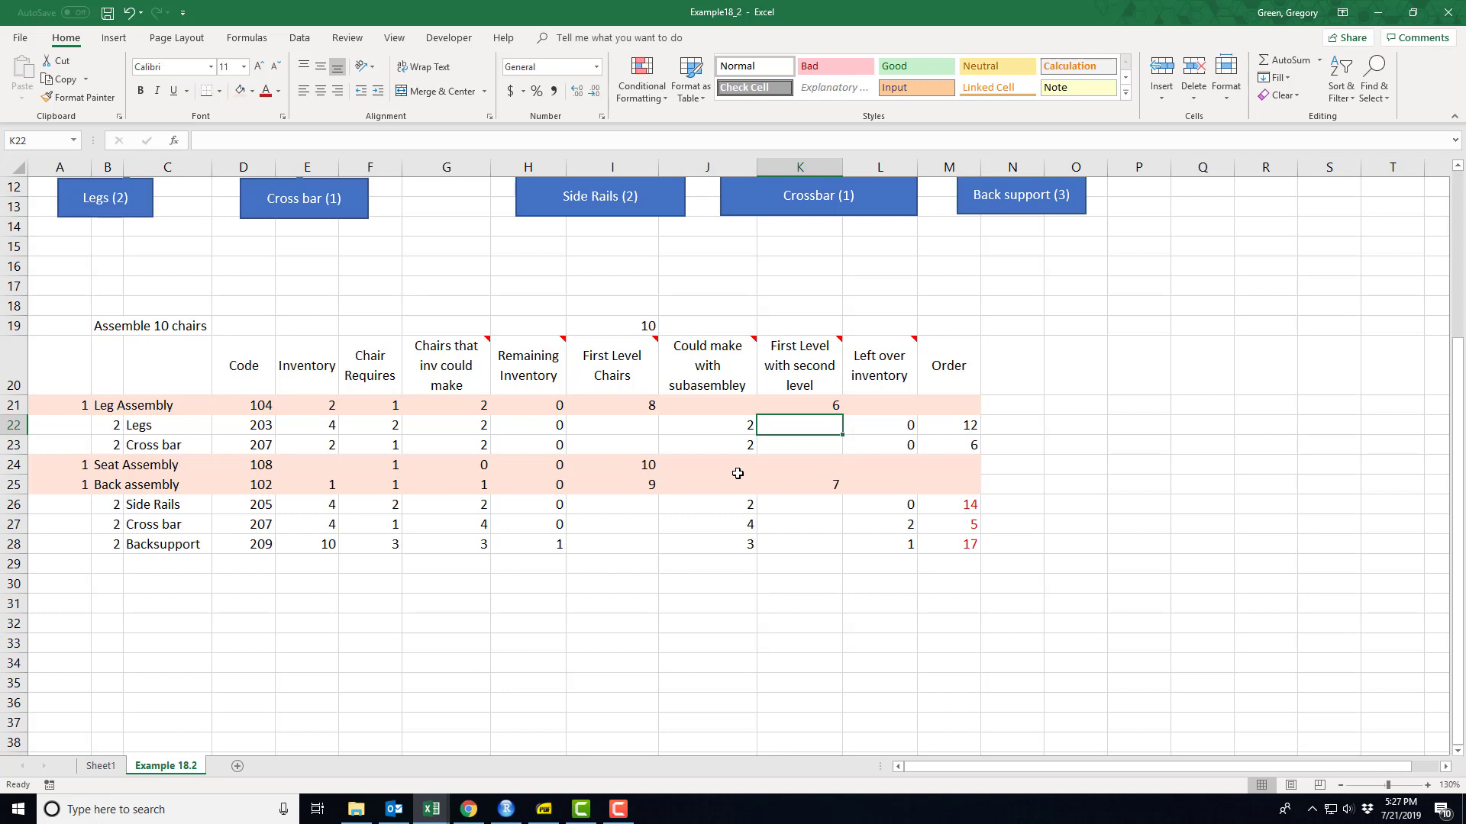
left_click(812, 489)
key("F2")
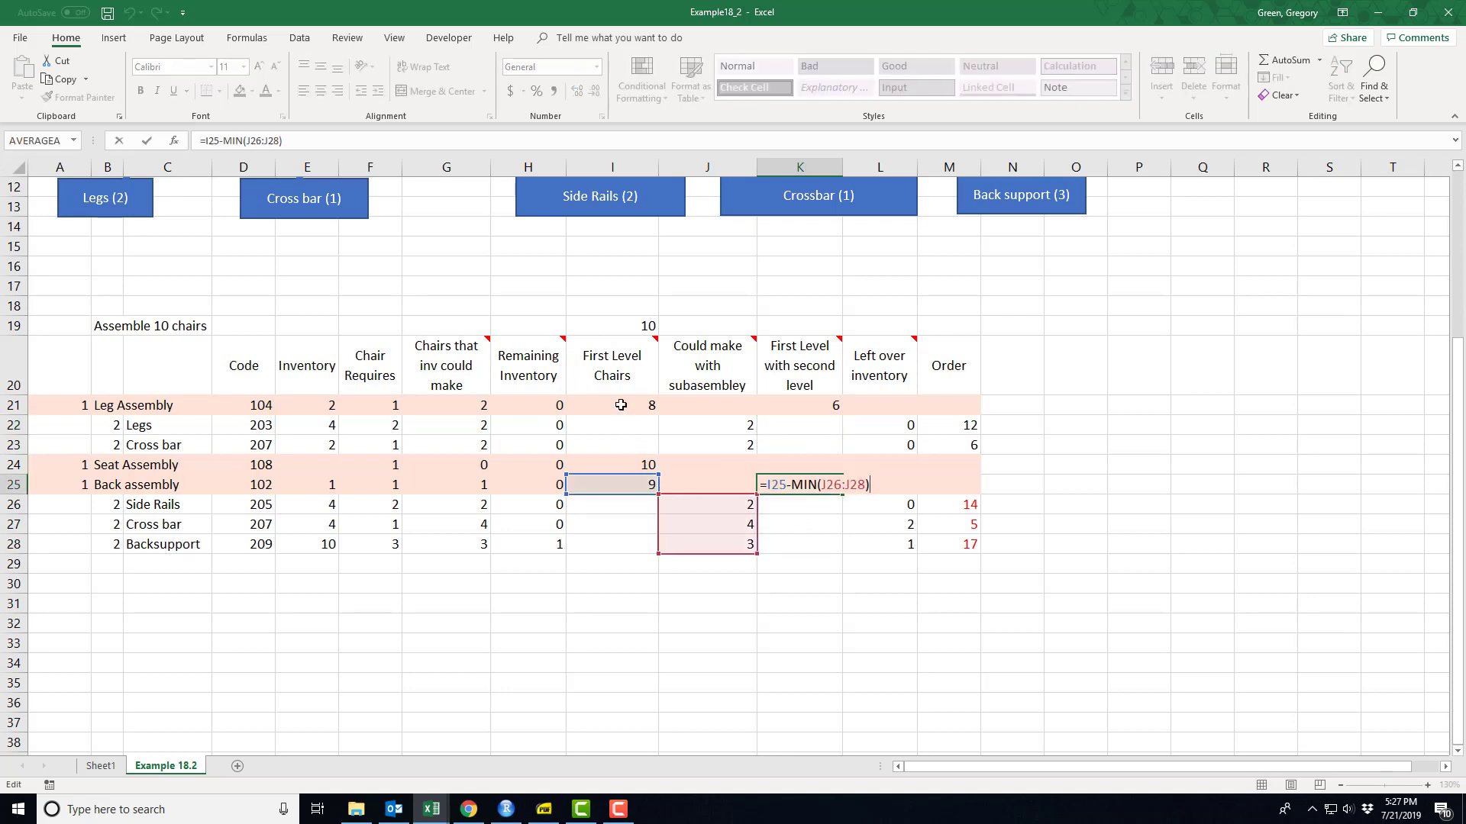
mouse_move(800, 395)
key("Return")
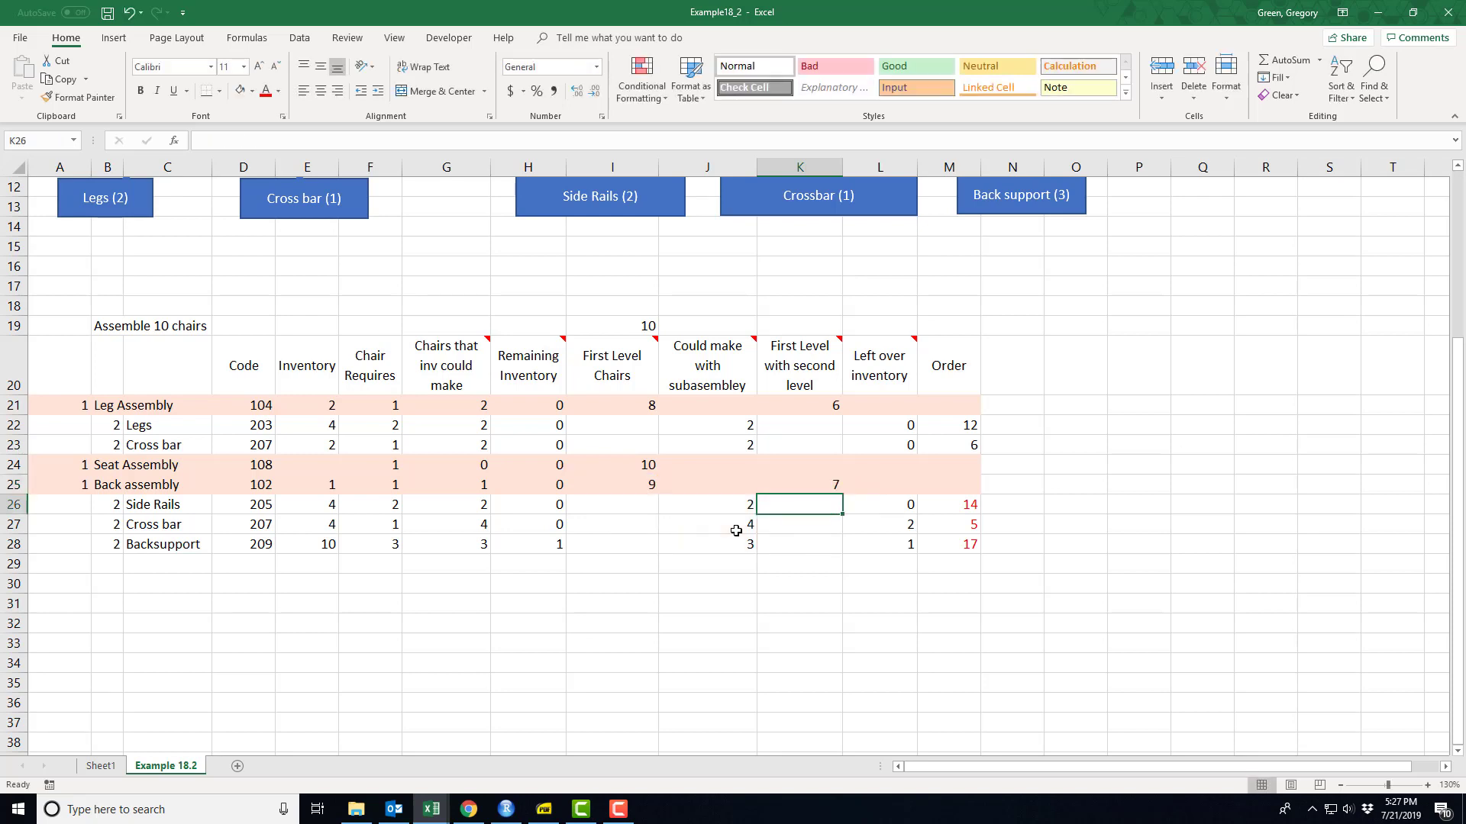
- Check the "Left over inventory" formulas in L27 and L28, and trace the Leg Assembly parts' Order formulas in M22 and M23
left_click(874, 526)
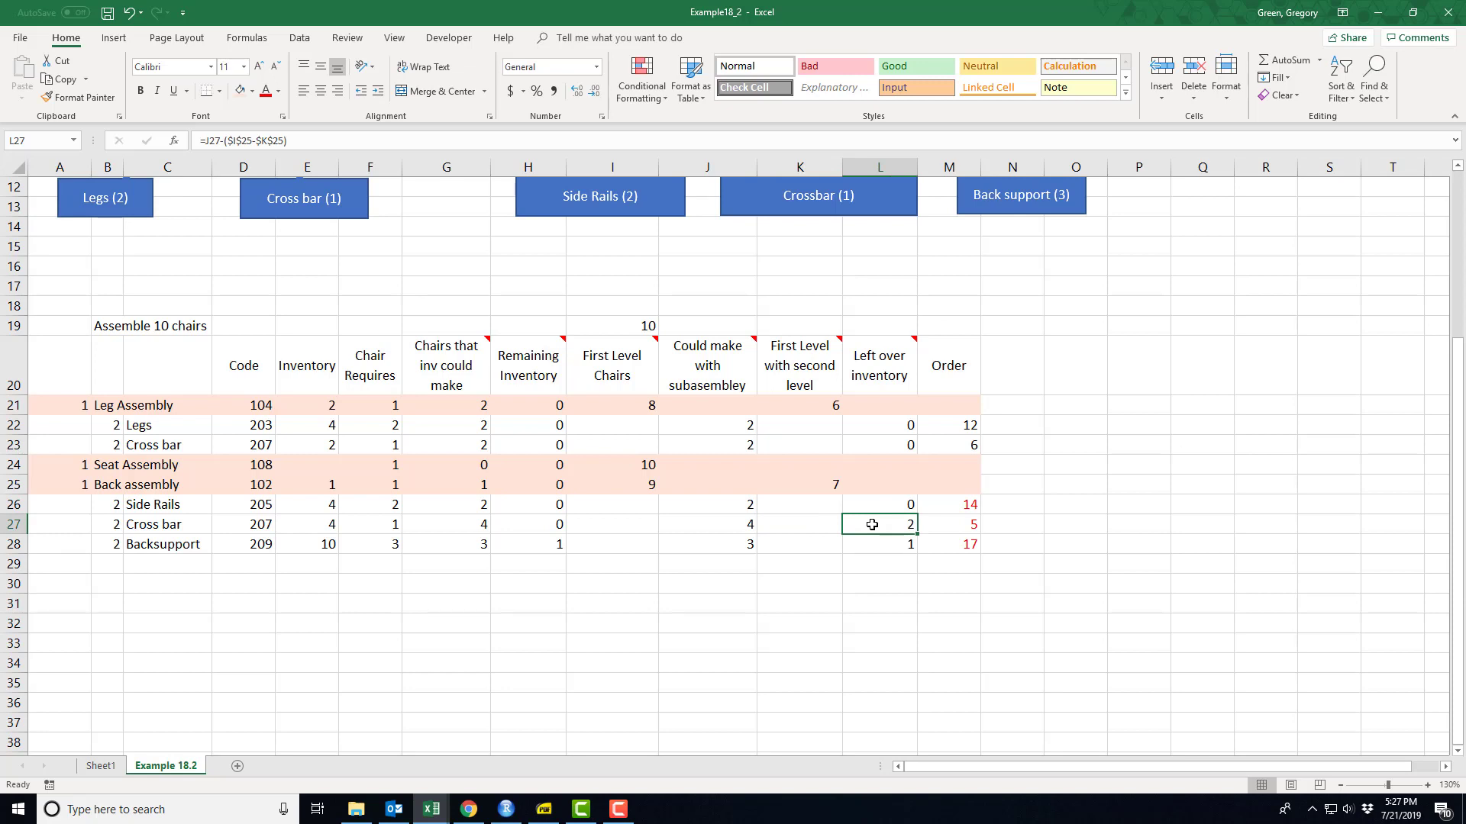
key("Down")
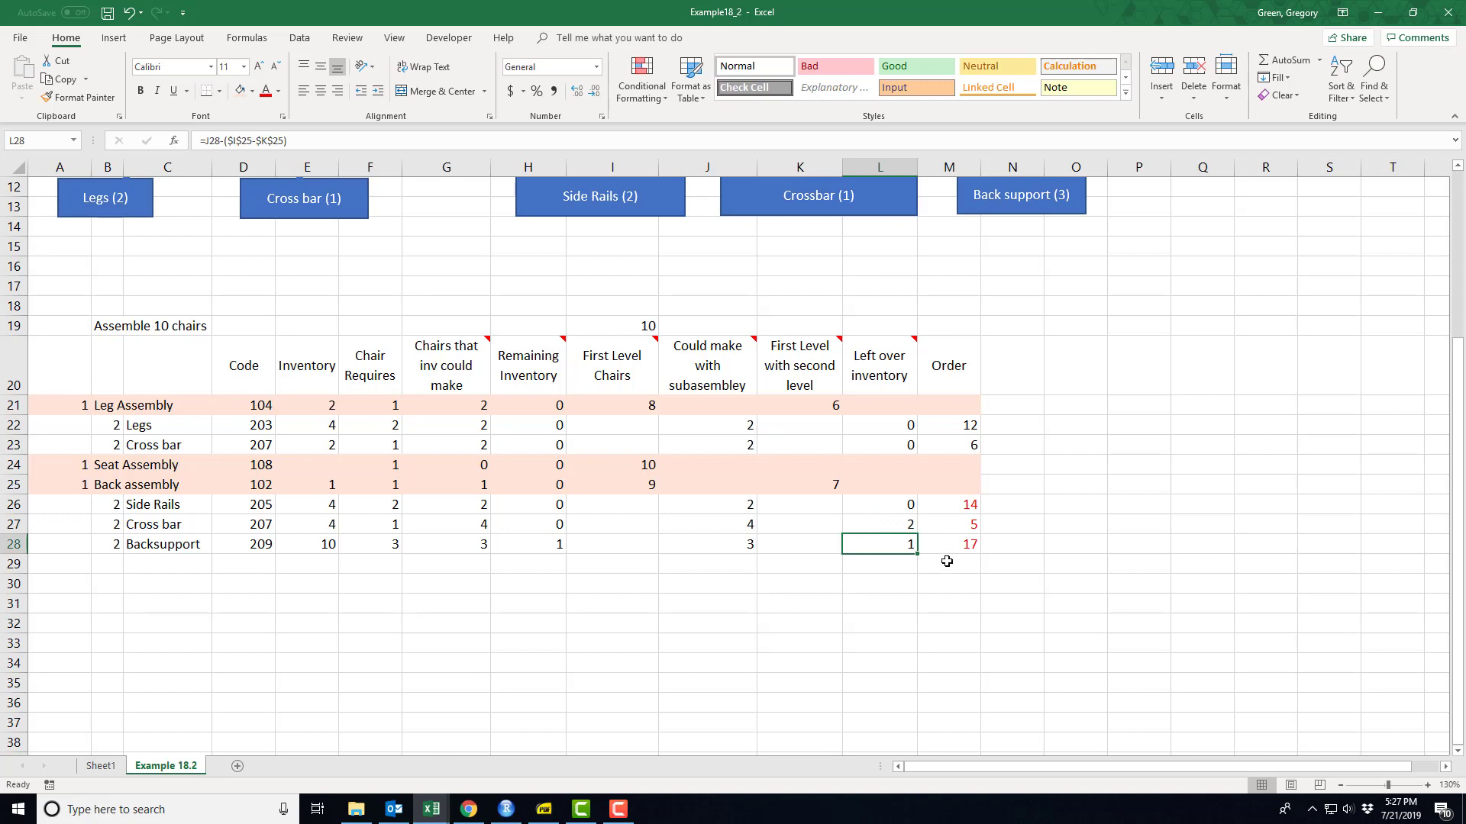
left_click(954, 428)
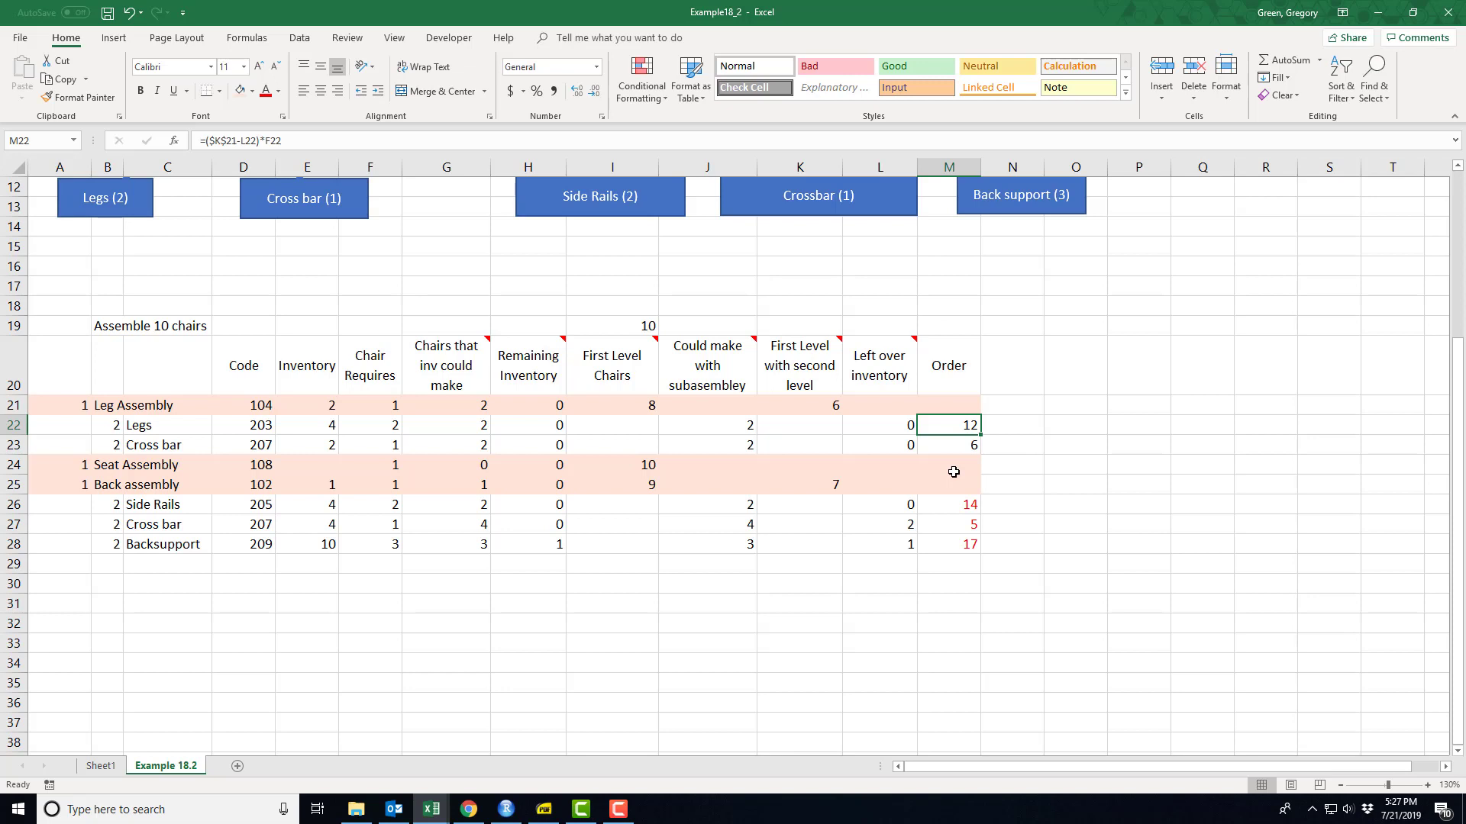
key("F2")
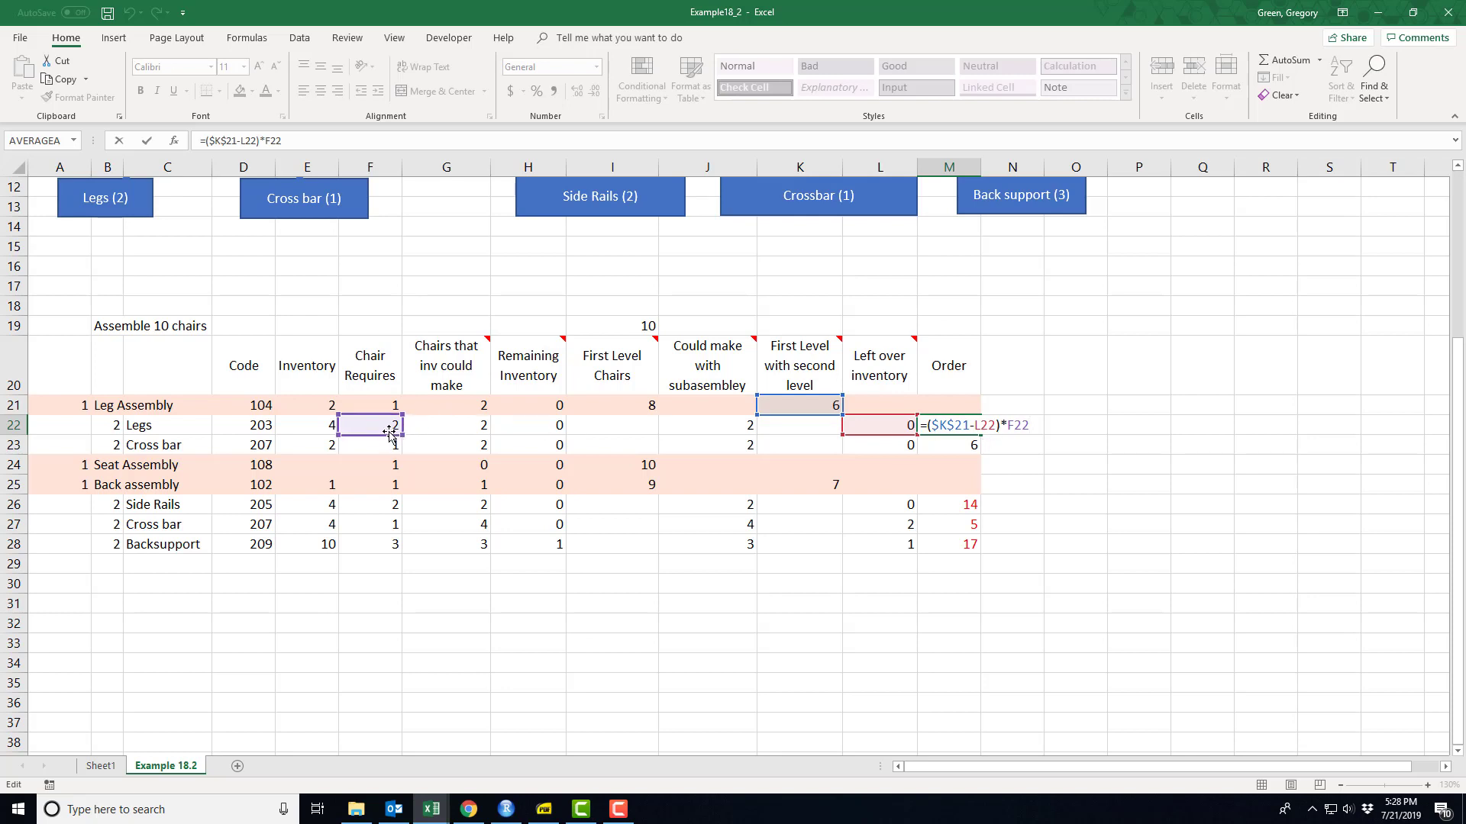
key("Return")
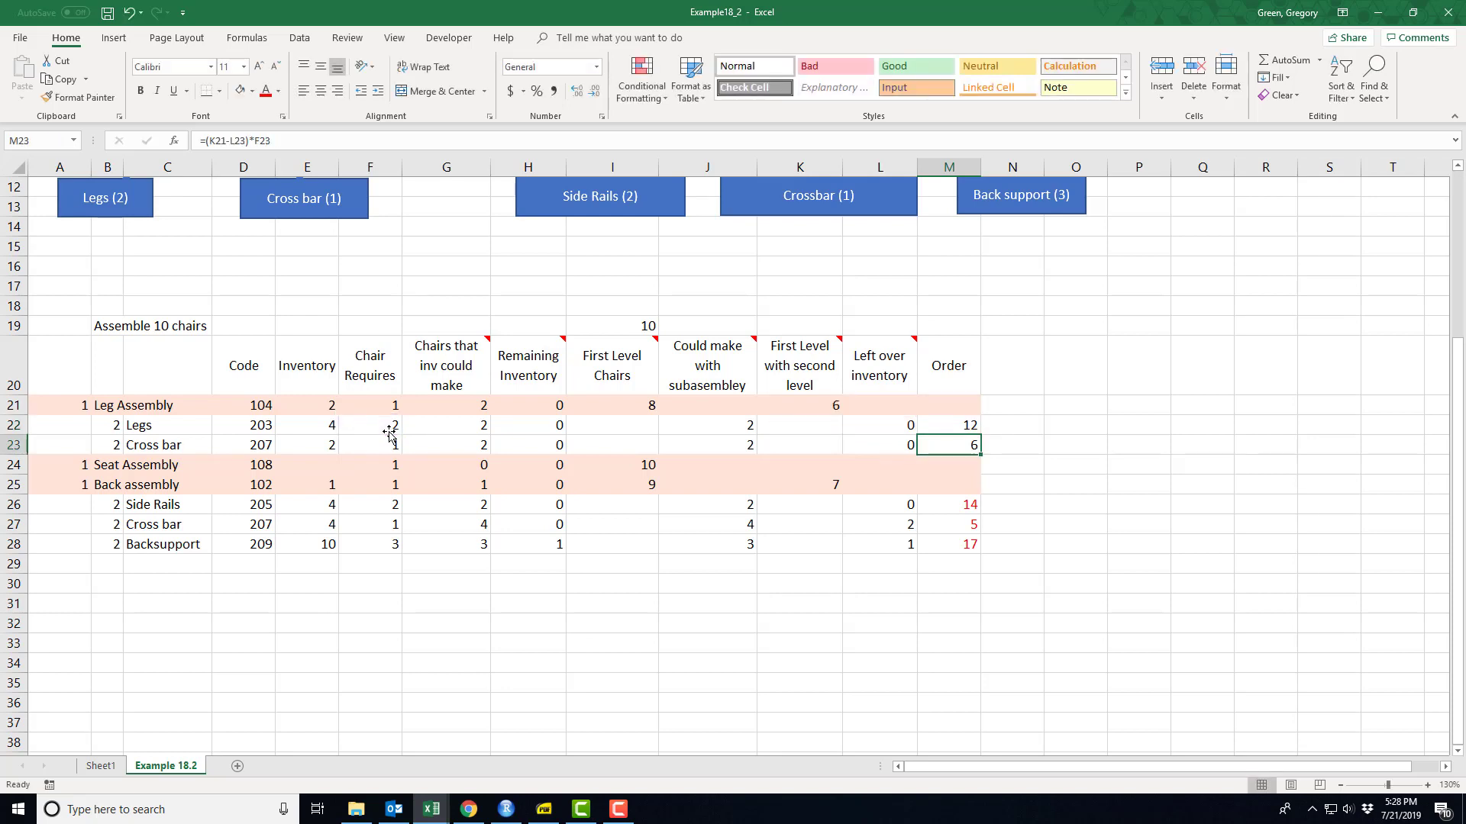
key("F2")
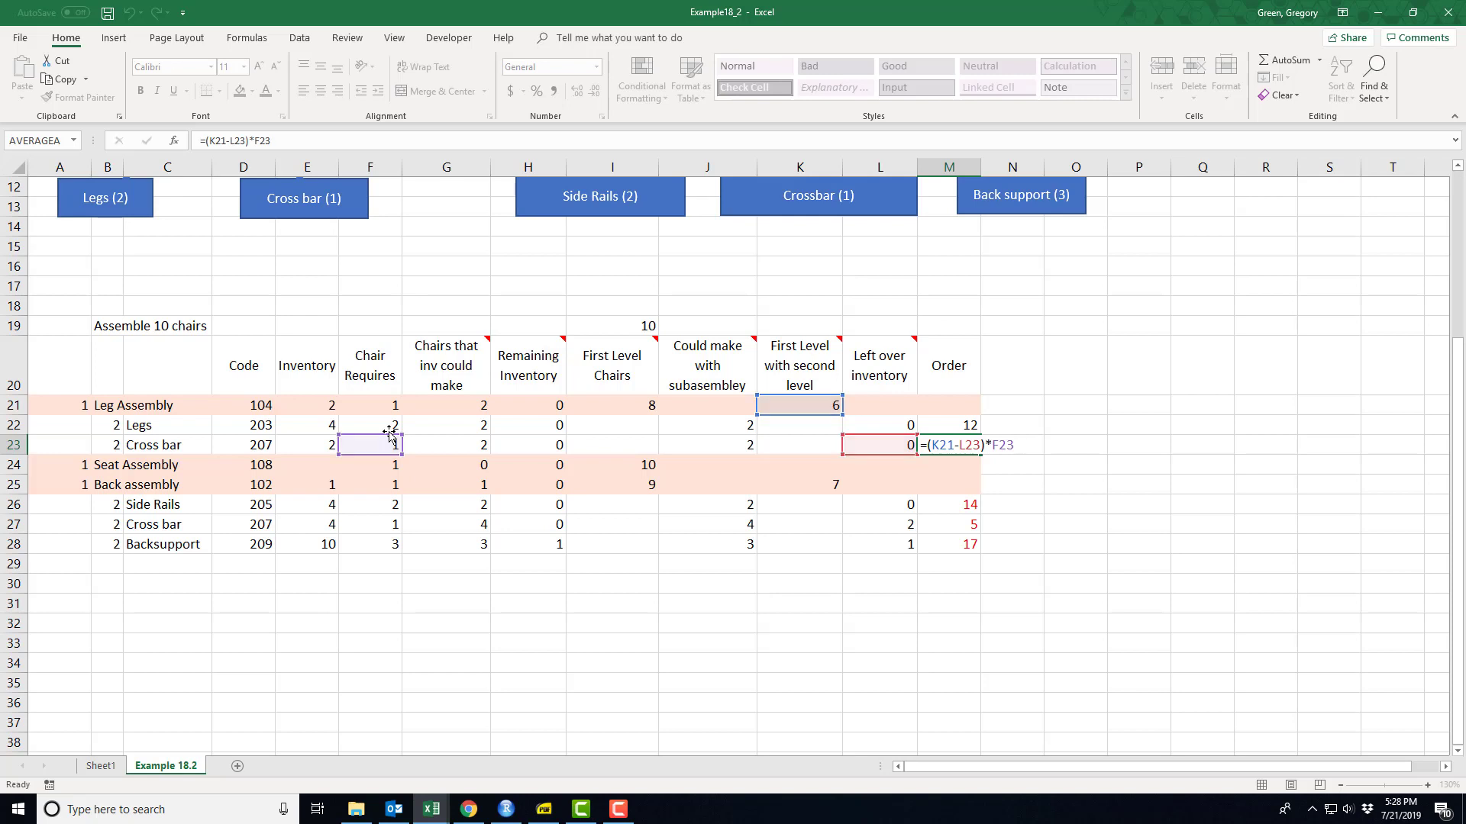
key("Return")
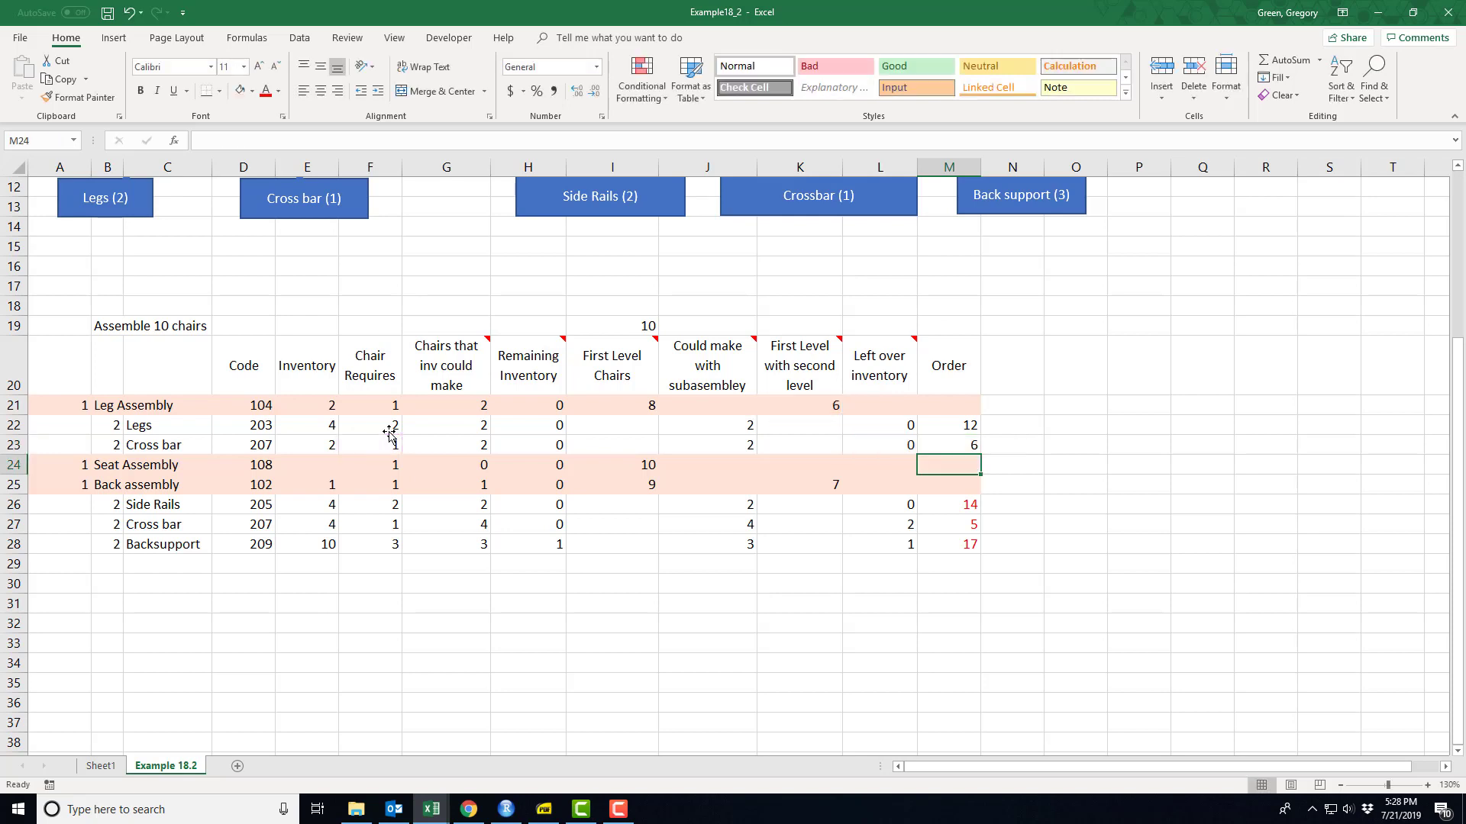
- Trace the Order formulas for Side Rails in M26 and Cross bar in M27, and select both cross bar order quantities, M27 and M23, together
left_click(958, 510)
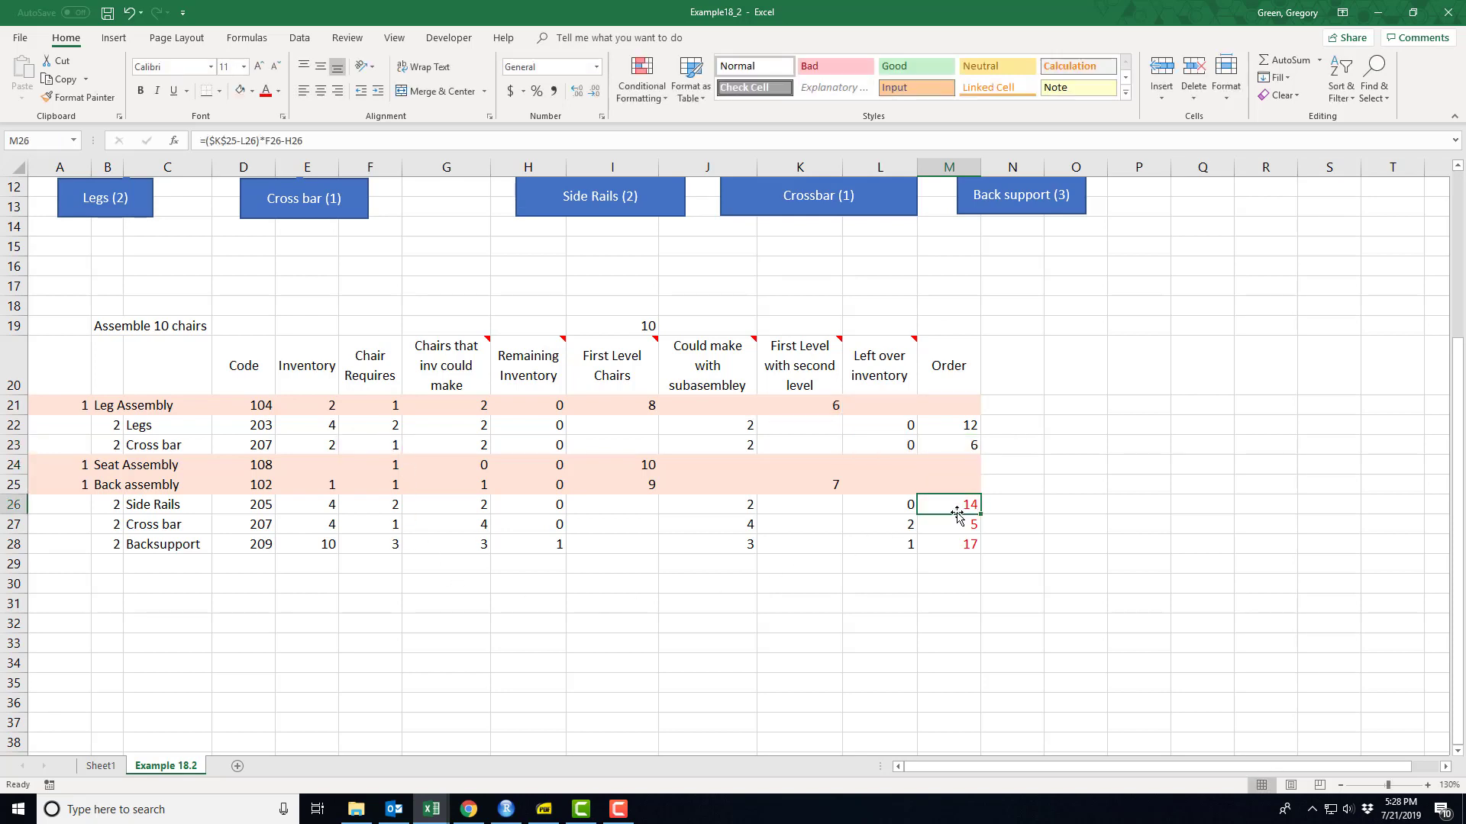
double_click(958, 516)
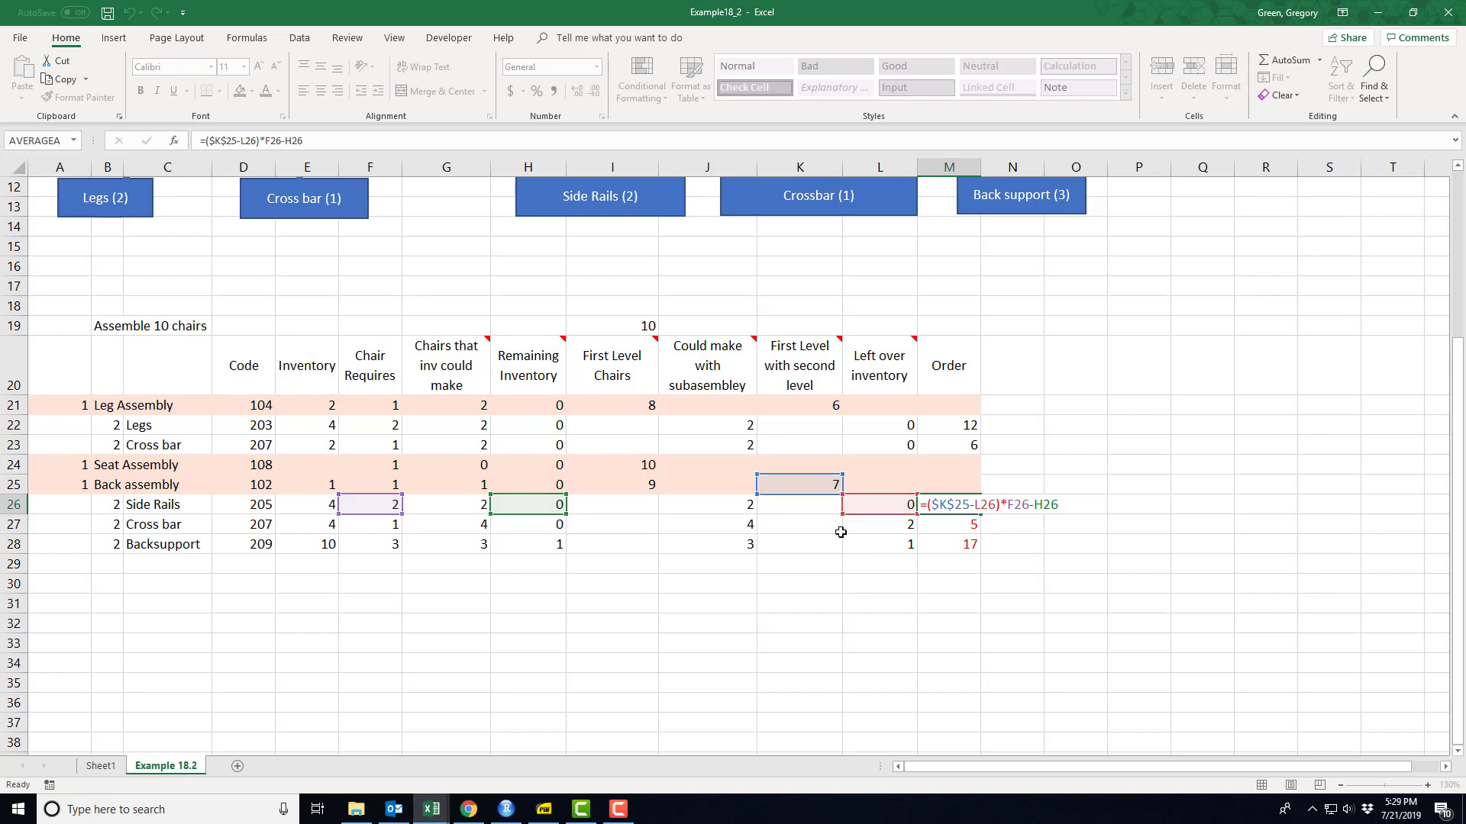
key("Return")
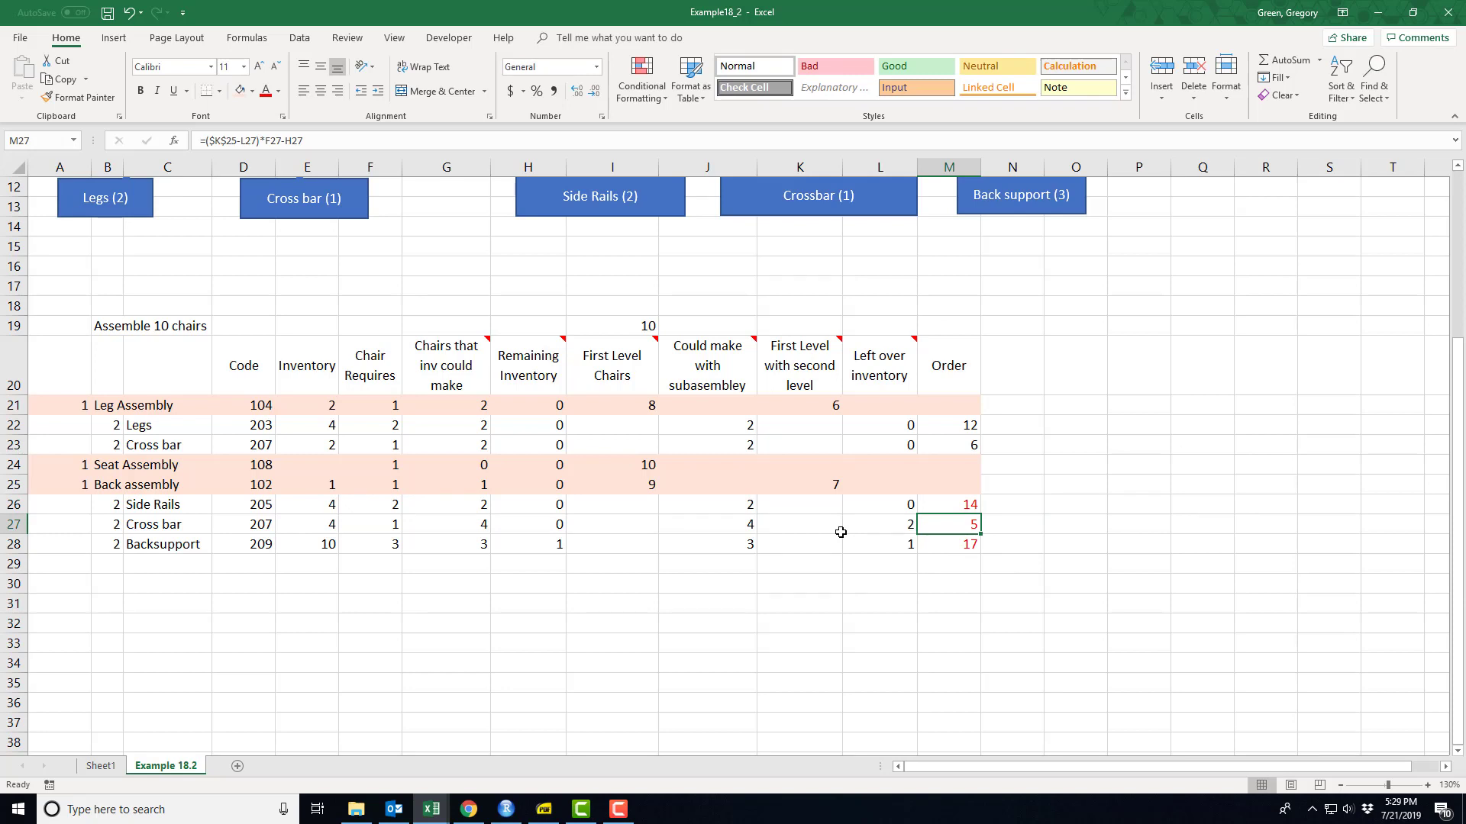
key("F2")
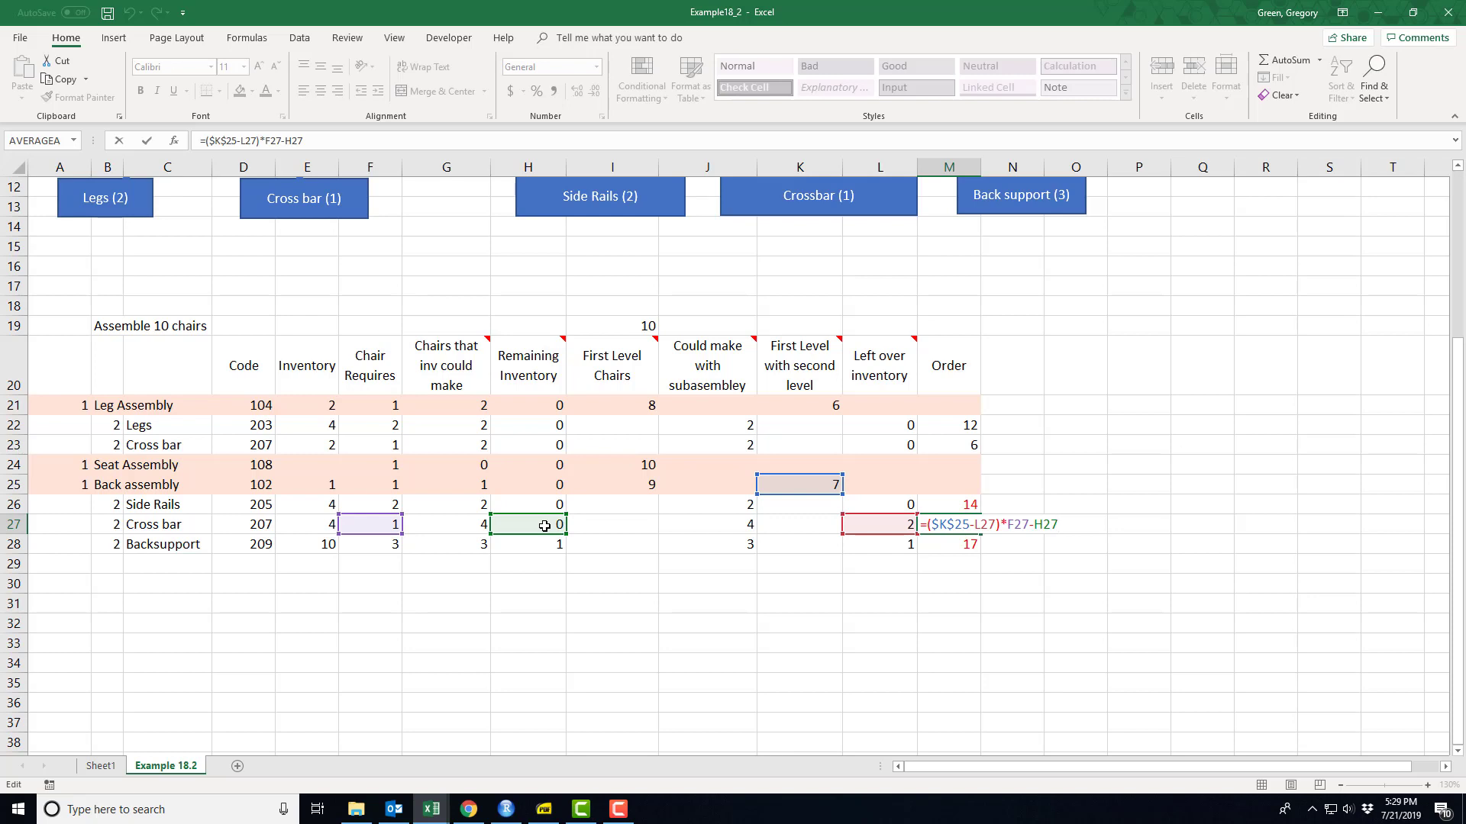
key("Return")
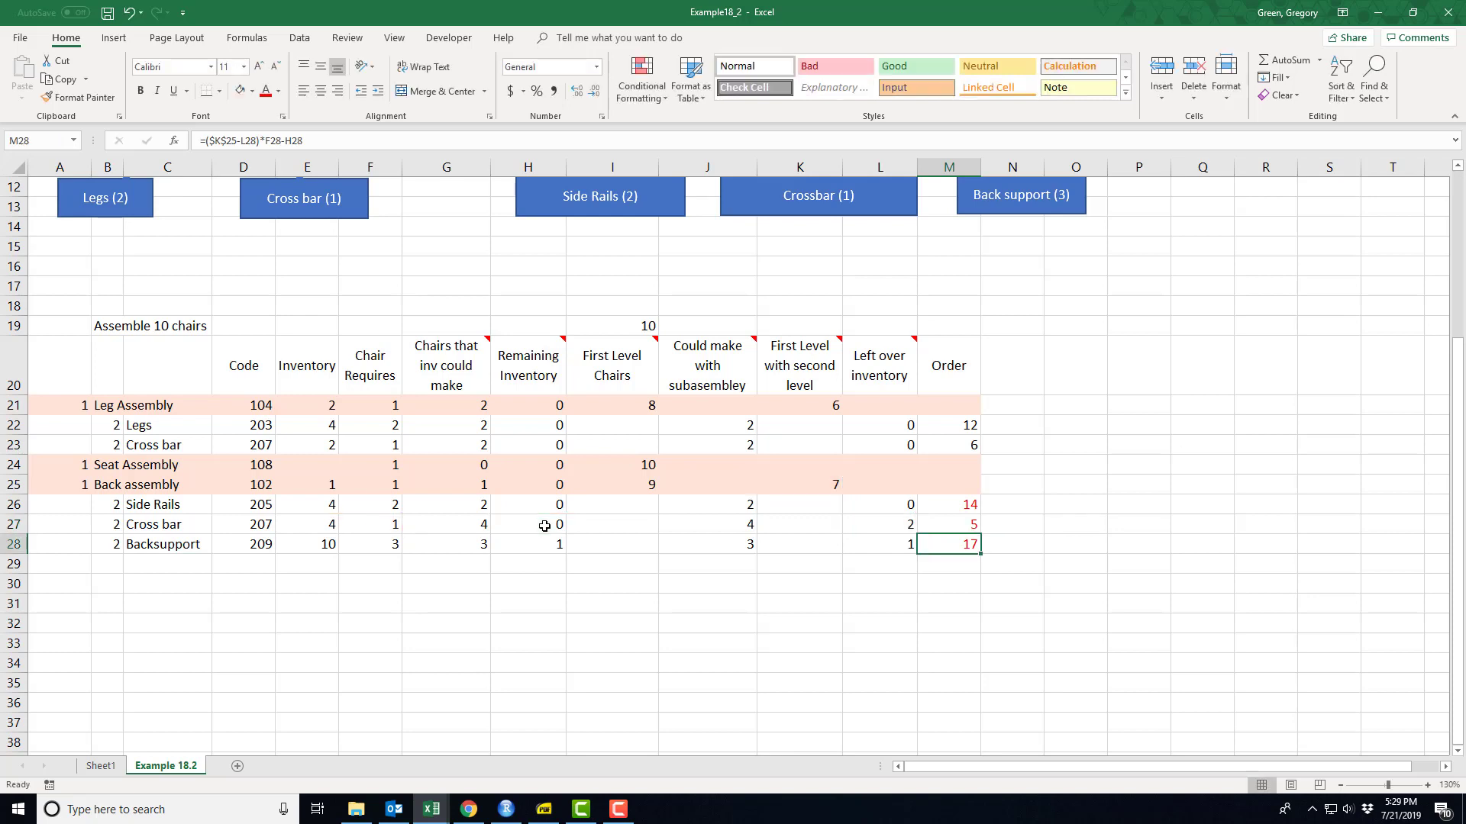
left_click(935, 520)
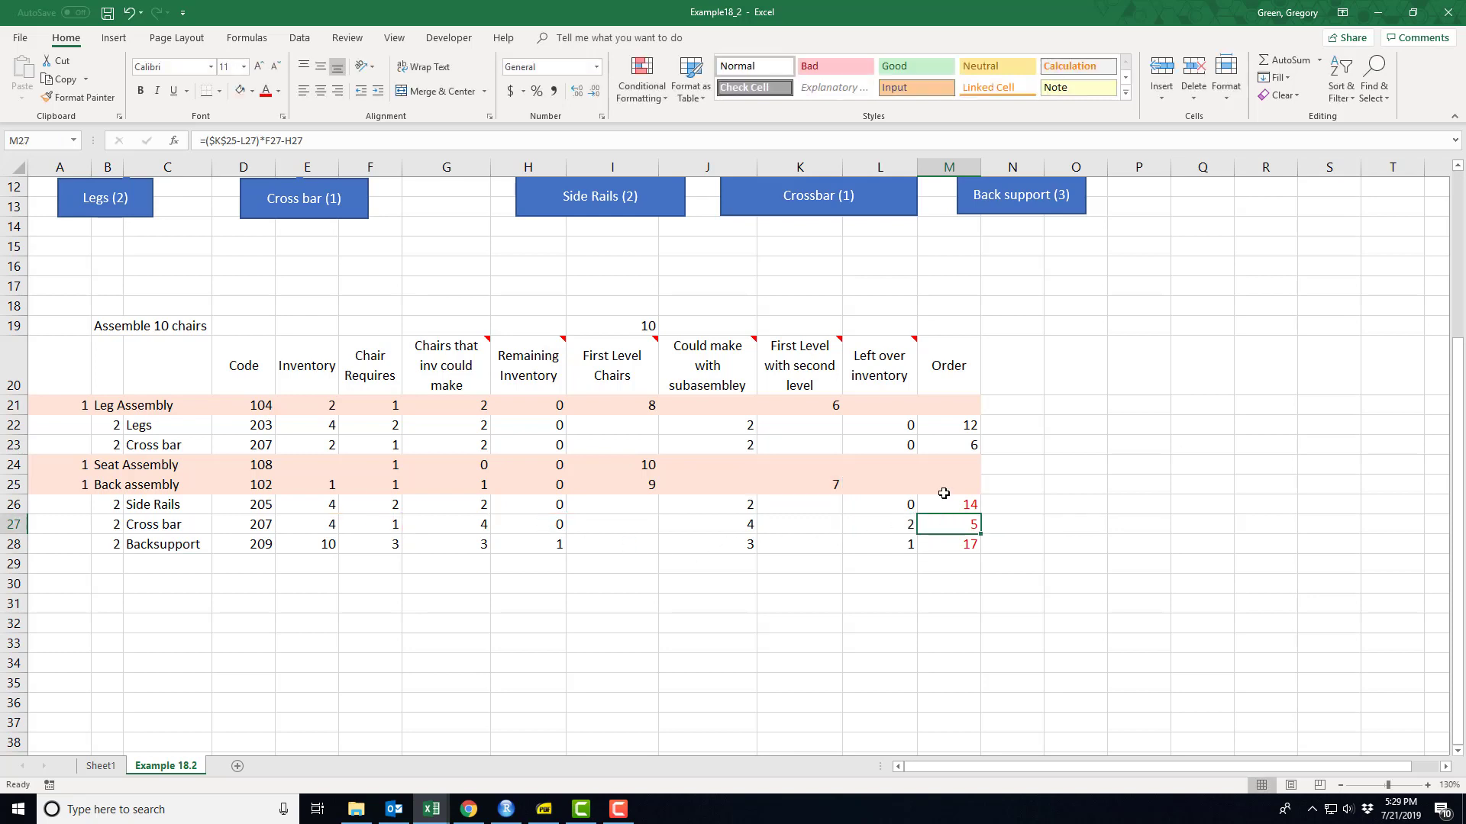
left_click(956, 444, "ctrl")
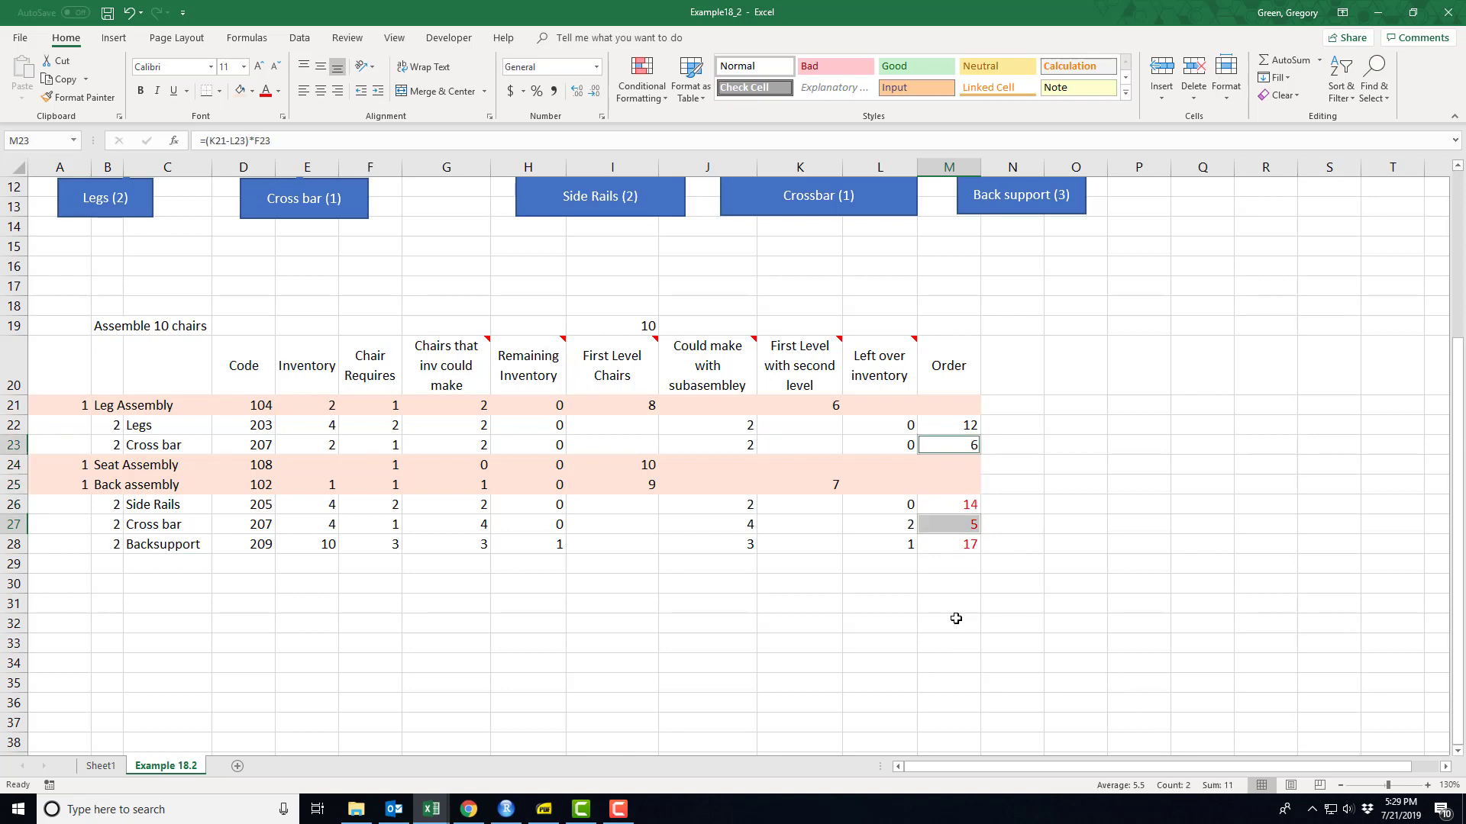
- Trace the references of the Backsupport Order formula in M28, and select the Order column range M22:M28 for review
left_click(954, 547)
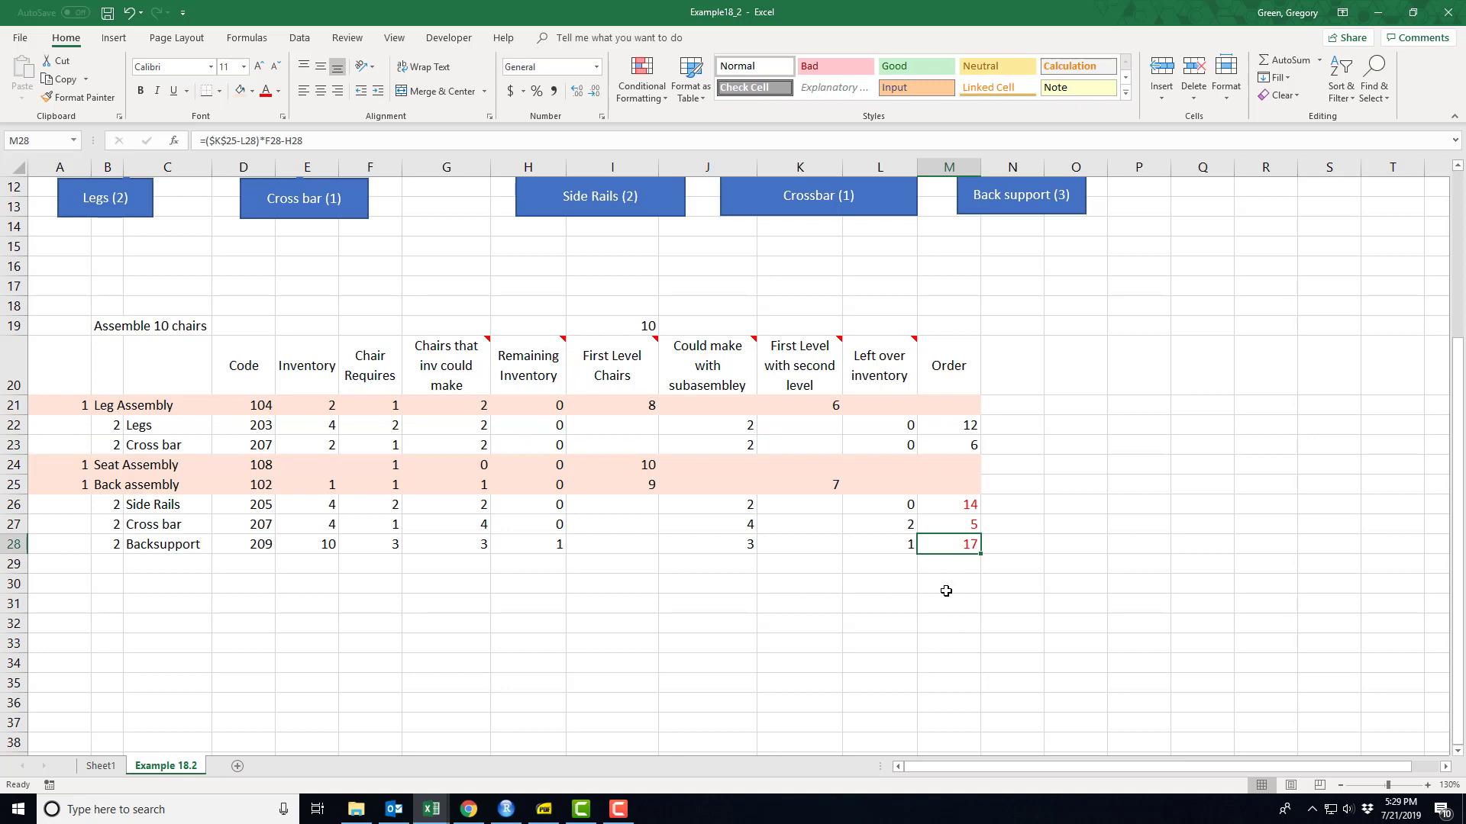
key("F2")
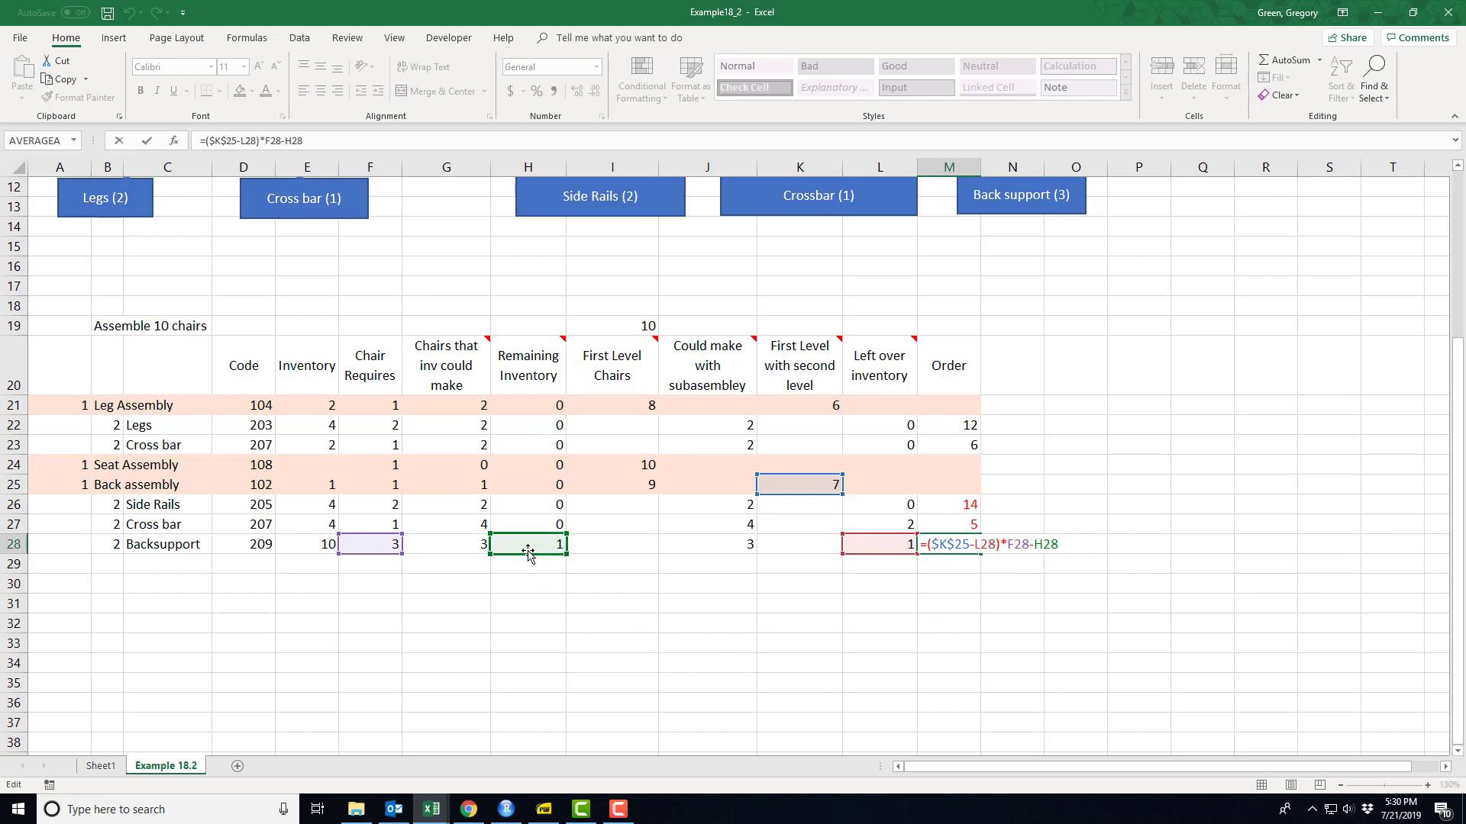
key("Return")
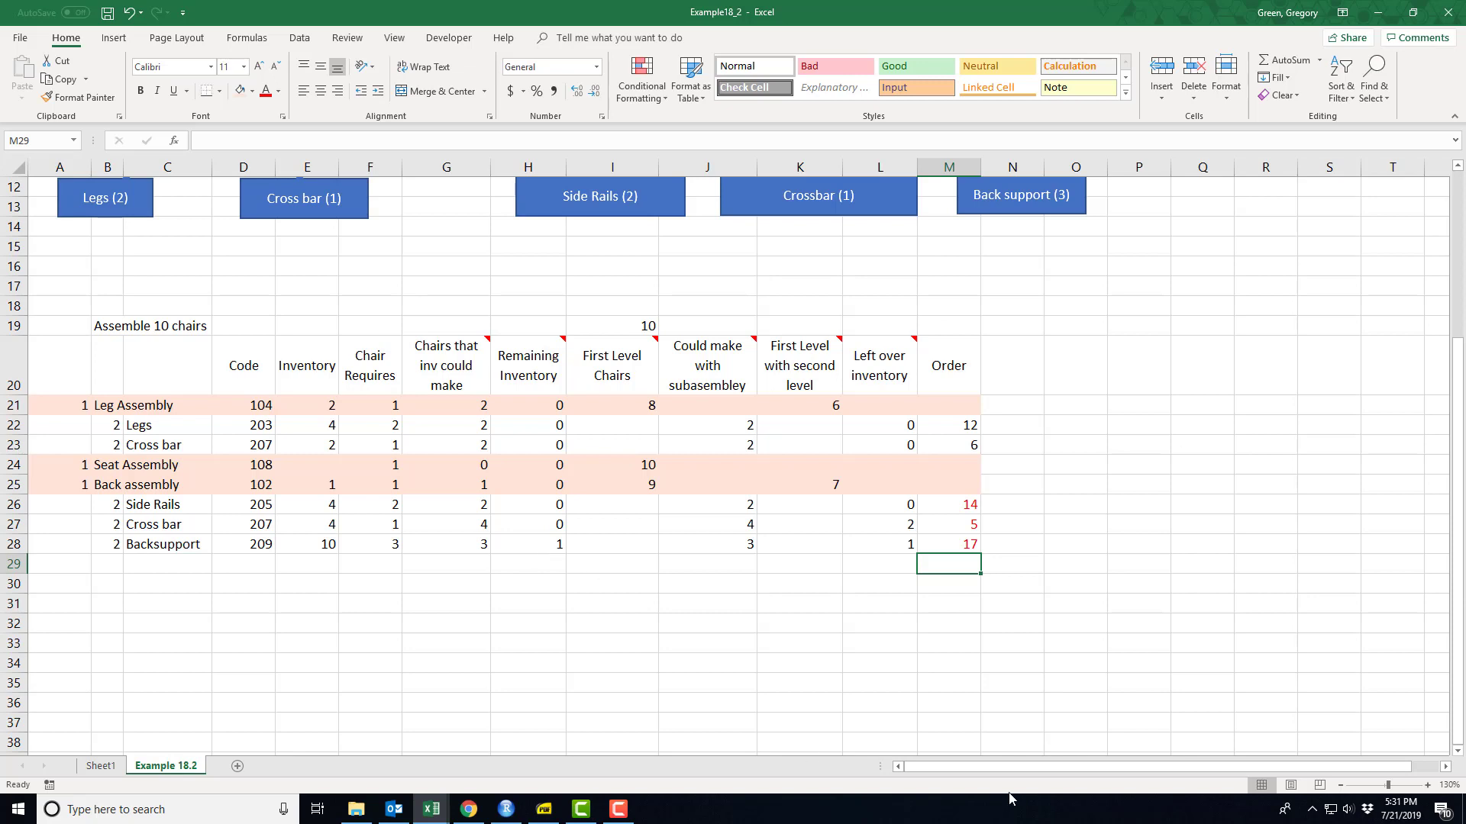
left_click_drag(957, 428, 961, 547)
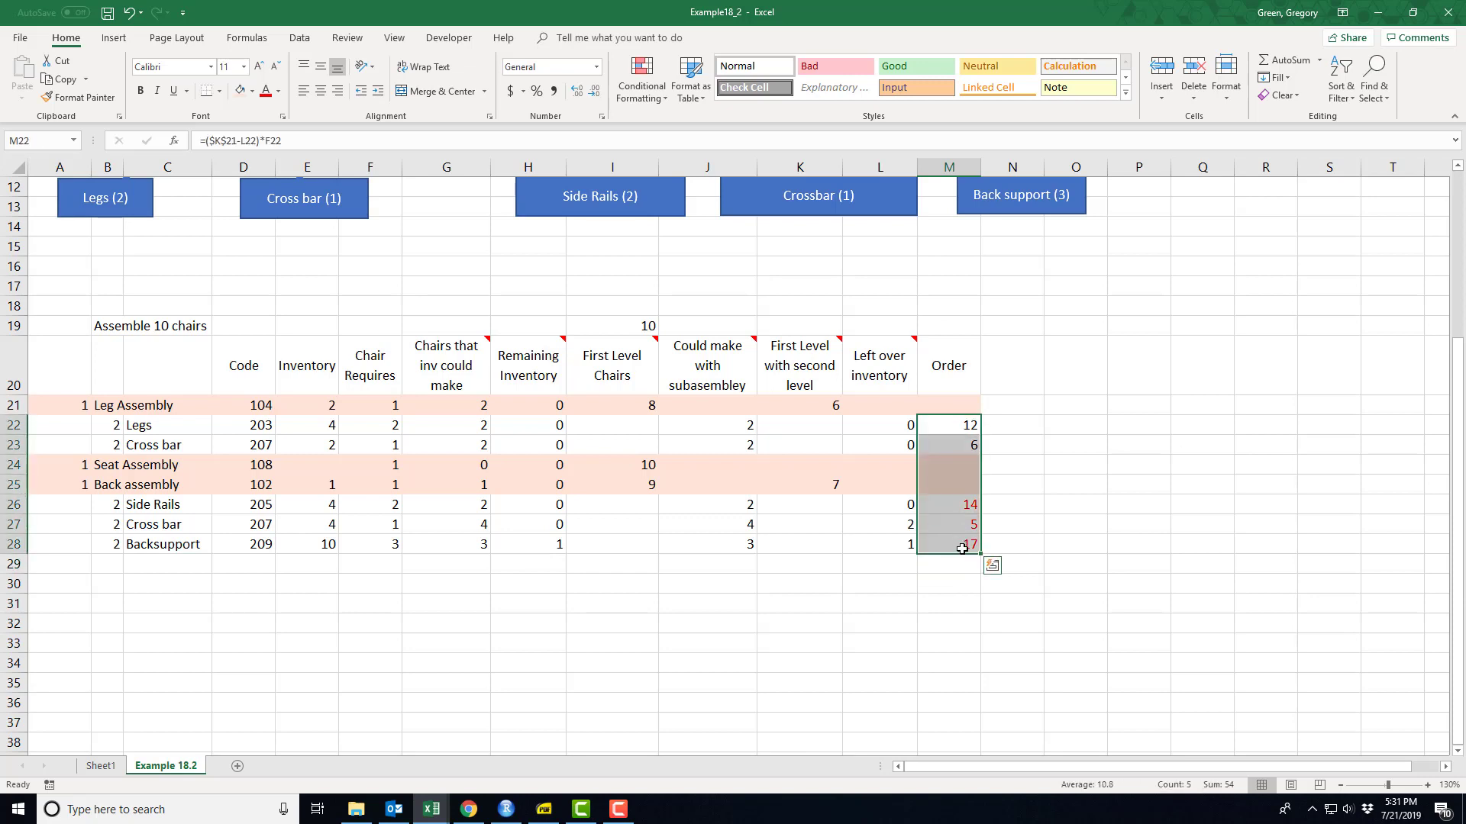